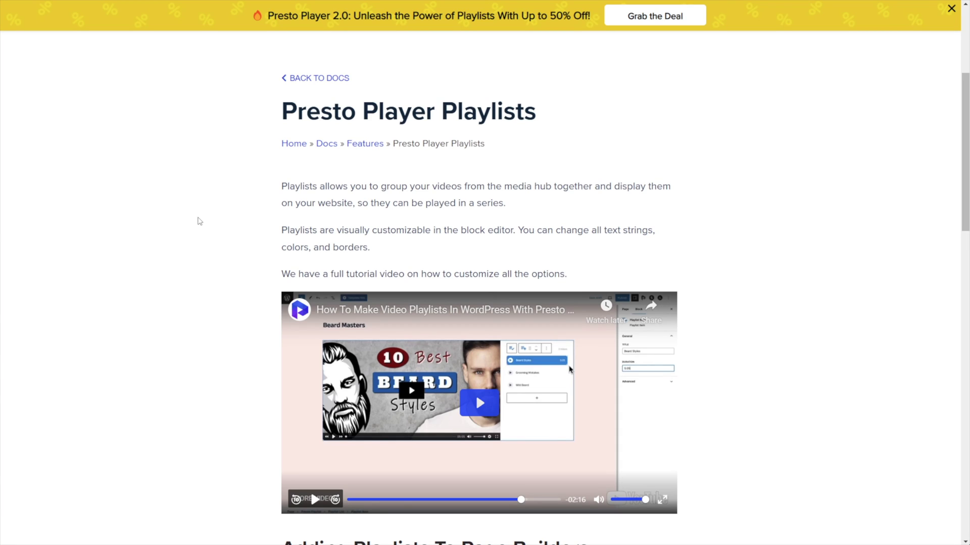
Copy the full example presto_playlist shortcode from the Adding Playlists To Page Builders section of the documentation.
scroll(377, 346, down, 2)
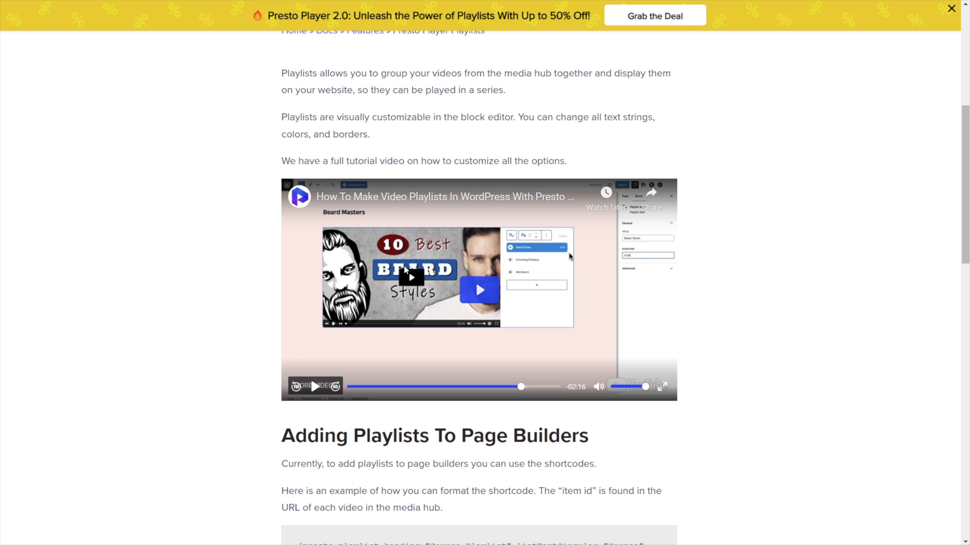
scroll(404, 270, down, 5)
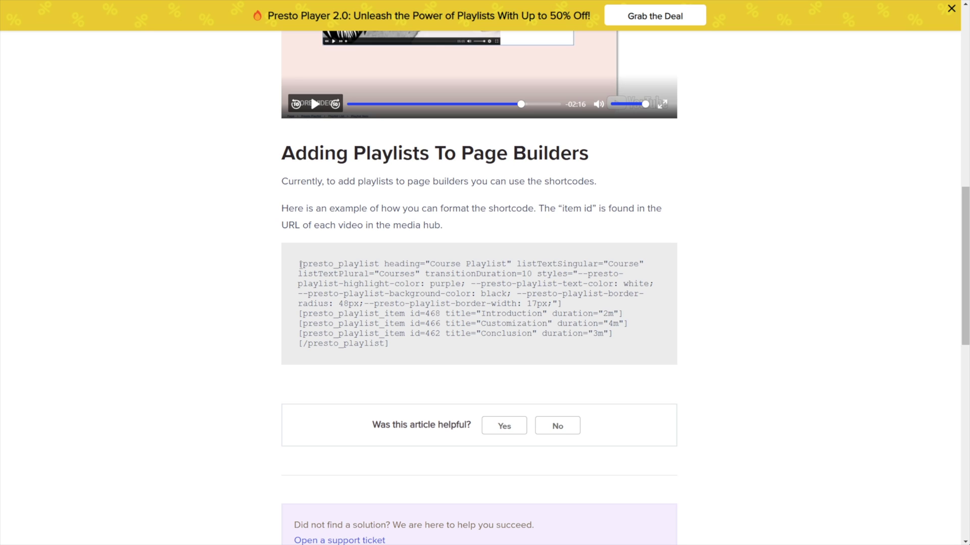
drag(300, 264, 401, 353)
key(ctrl+c)
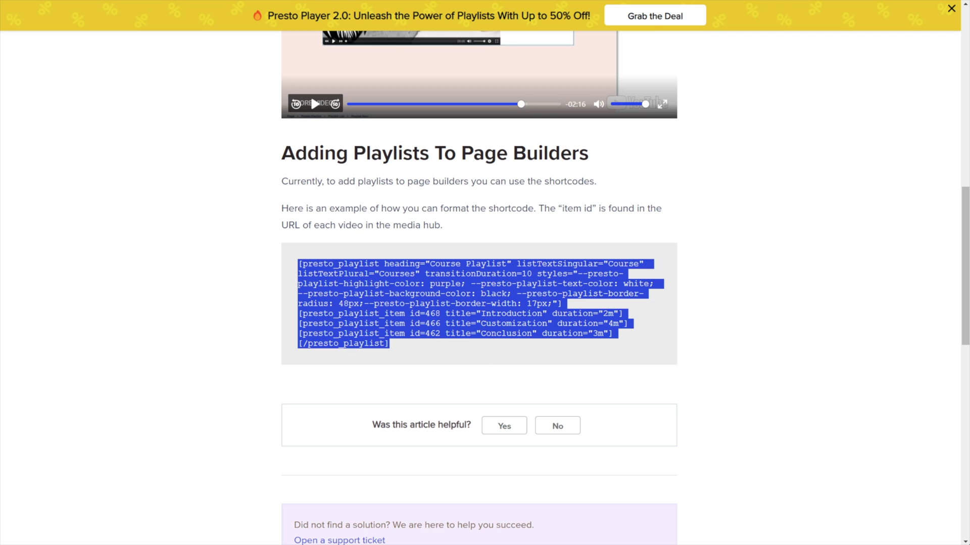
click(310, 4)
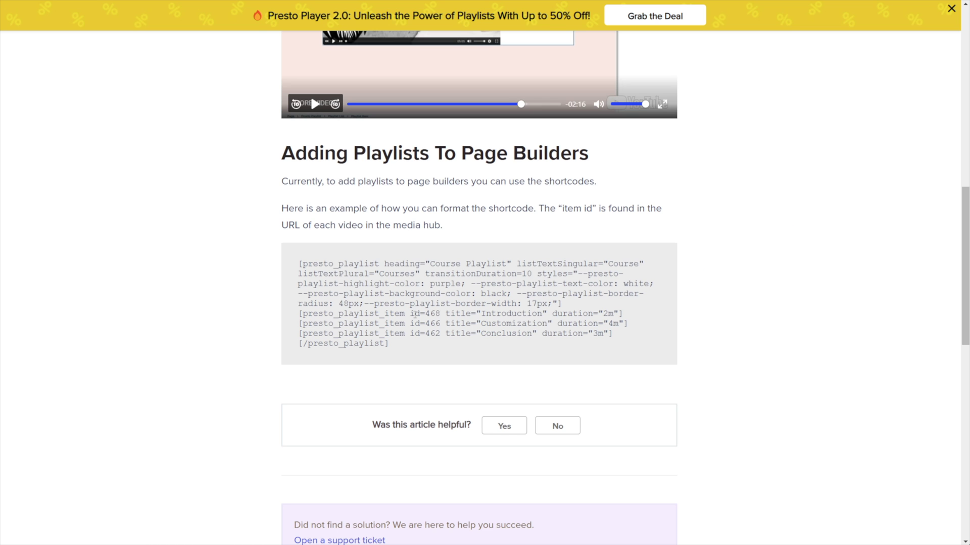
drag(403, 348, 300, 264)
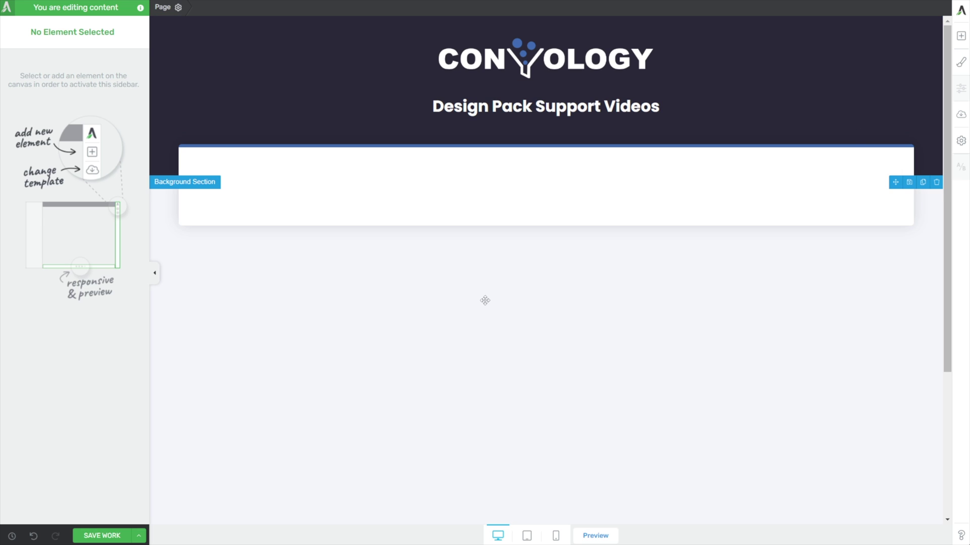
Switch to the Thrive Architect page editor and add a Text element inside the empty white content box.
scroll(498, 260, down, 4)
scroll(534, 228, up, 4)
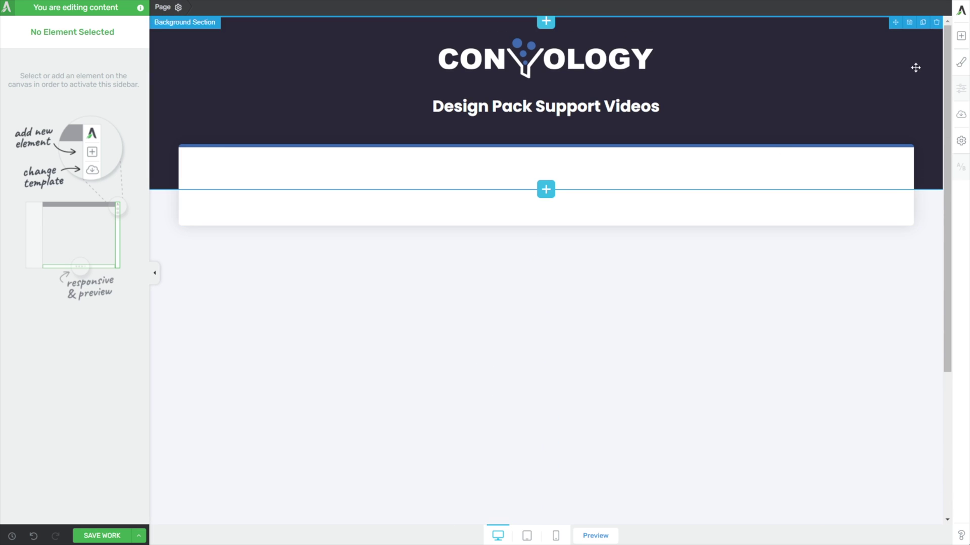
click(960, 38)
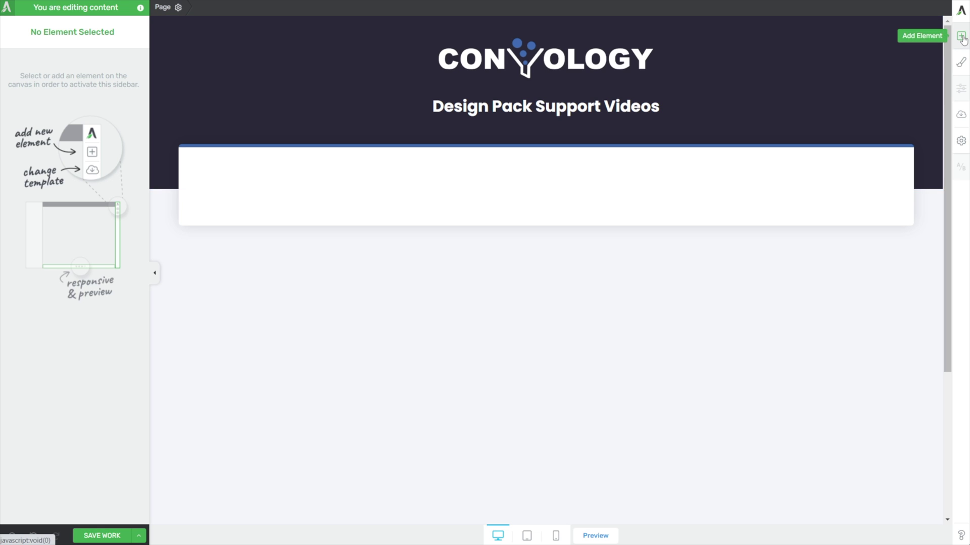
click(960, 37)
drag(862, 111, 513, 180)
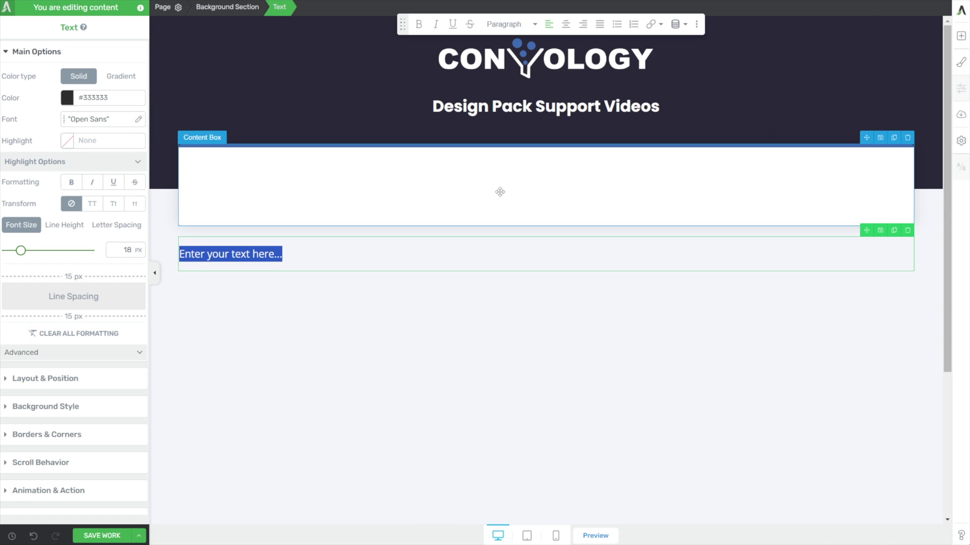
drag(865, 232, 593, 189)
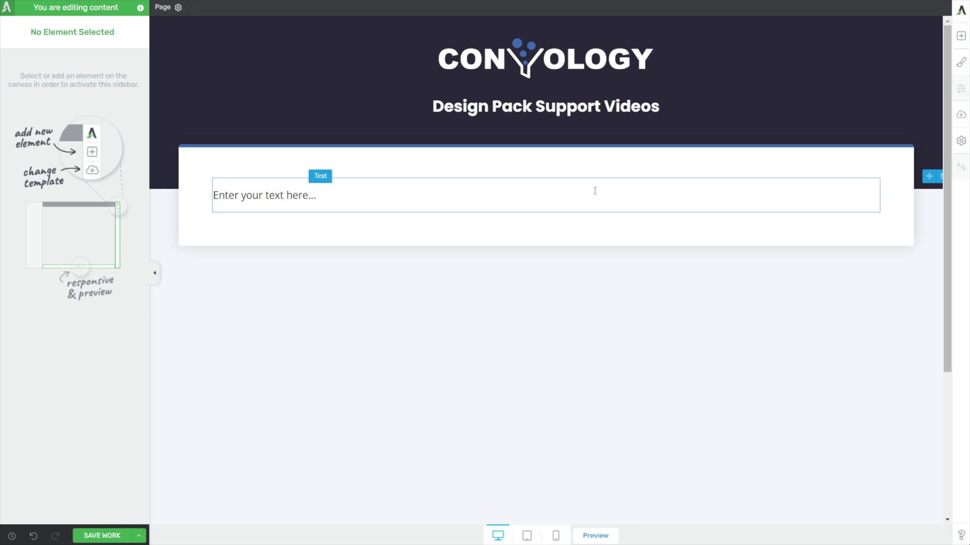
Replace the placeholder text in the new Text element with the copied playlist shortcode.
click(317, 195)
drag(317, 195, 216, 196)
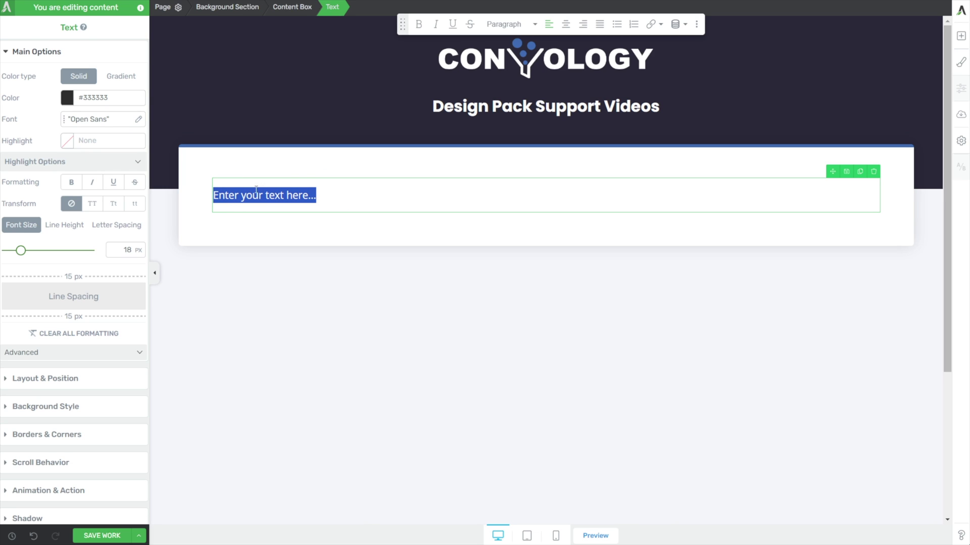
key(ctrl+v)
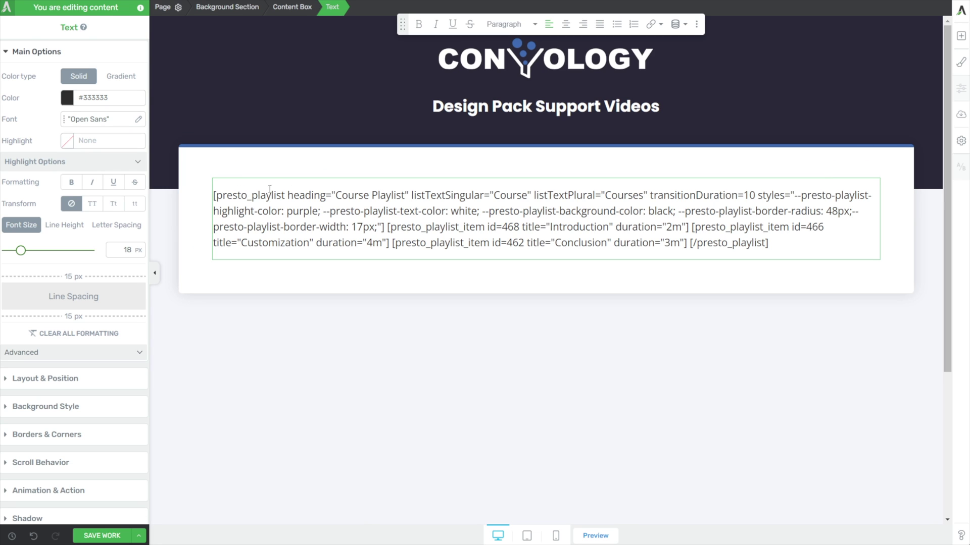
click(422, 262)
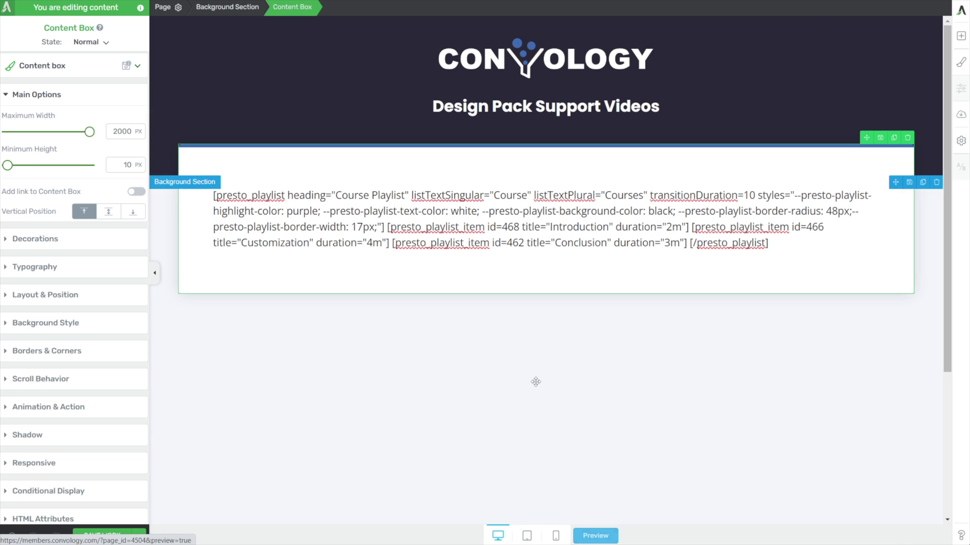
Examine the three playlist item ids in the pasted shortcode and preview the page.
click(500, 226)
drag(501, 226, 520, 226)
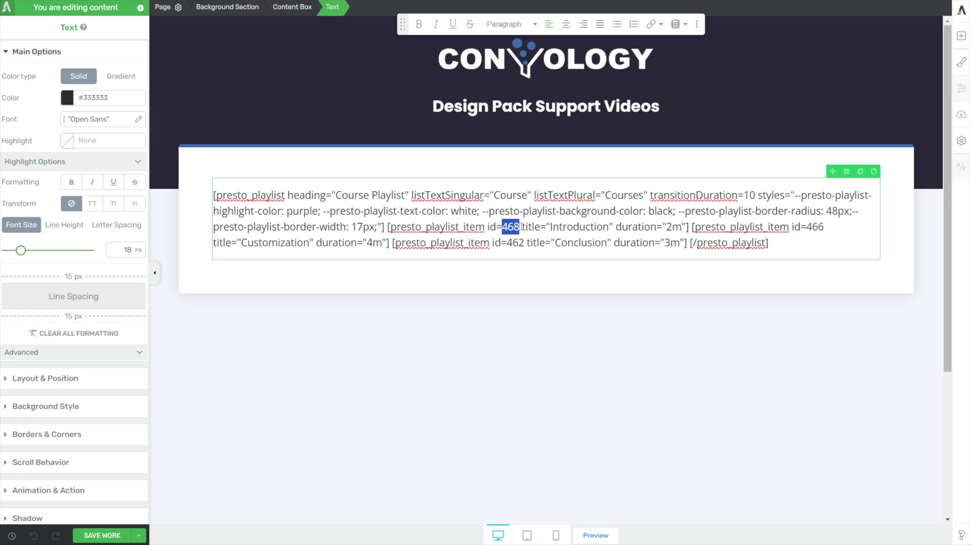
drag(807, 227, 824, 227)
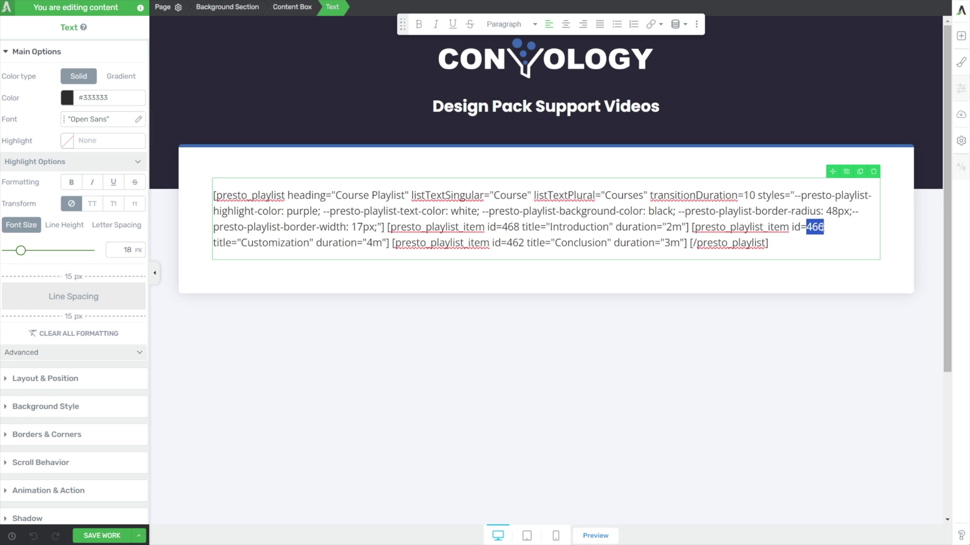
drag(512, 243, 521, 241)
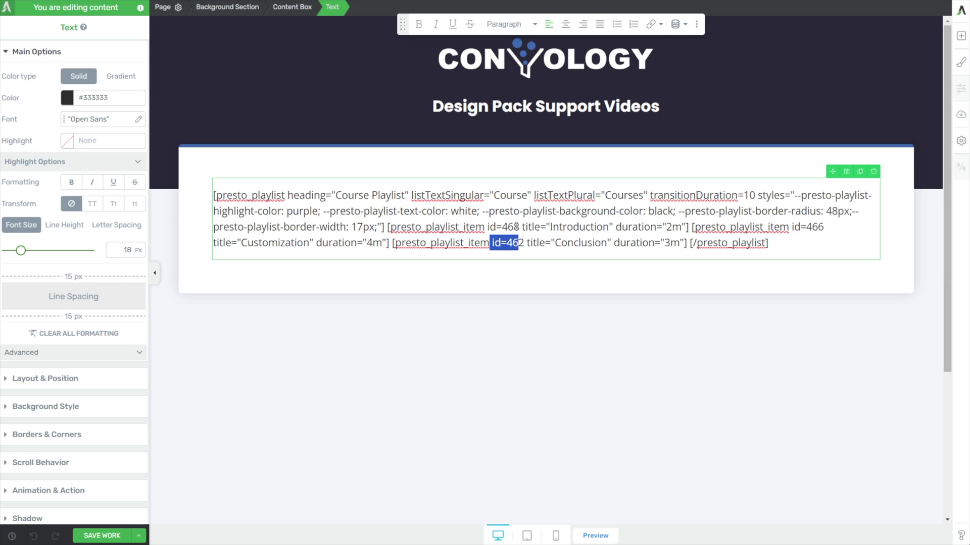
drag(502, 227, 519, 228)
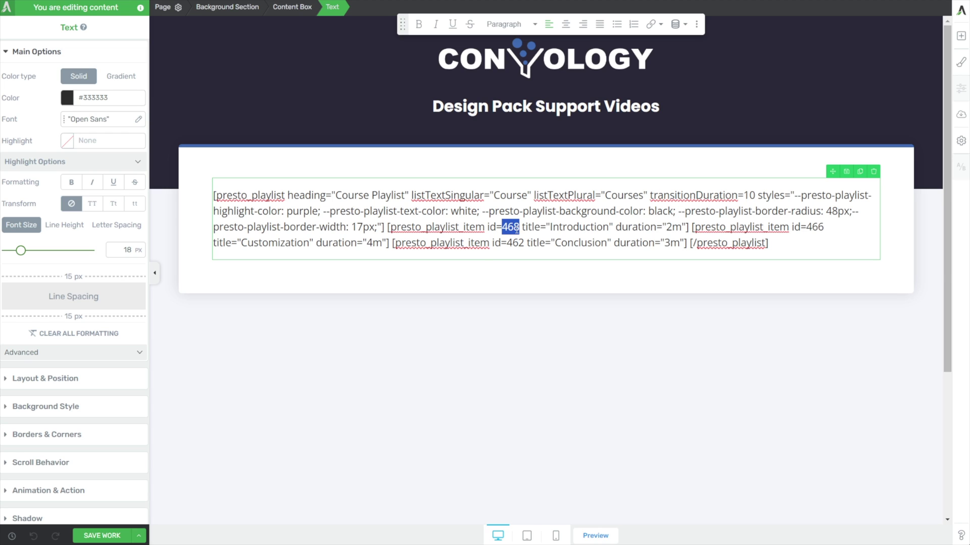
click(593, 535)
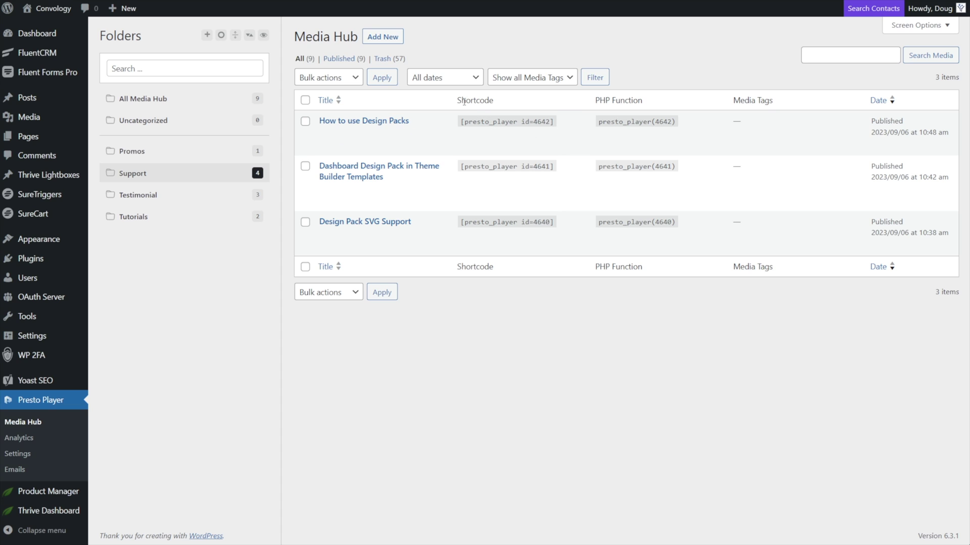
Take the How to use Design Packs video's id from the Presto Player Media Hub and set the first playlist item's id to 4642.
drag(458, 101, 493, 100)
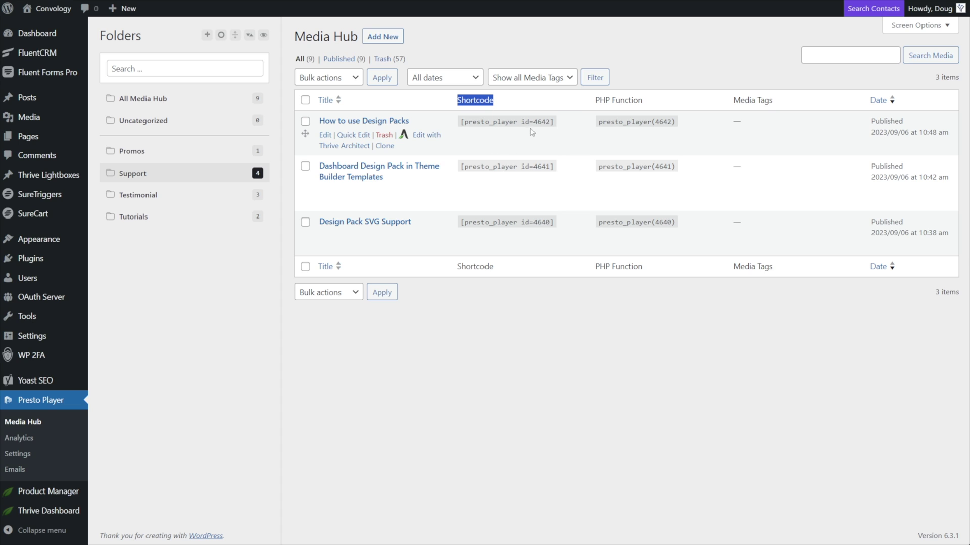
drag(523, 121, 550, 122)
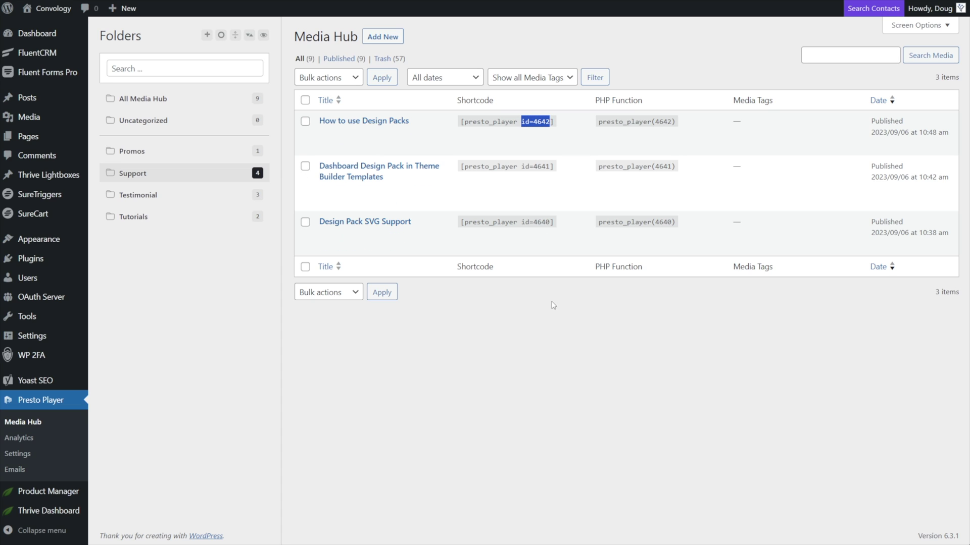
click(539, 135)
drag(535, 121, 550, 121)
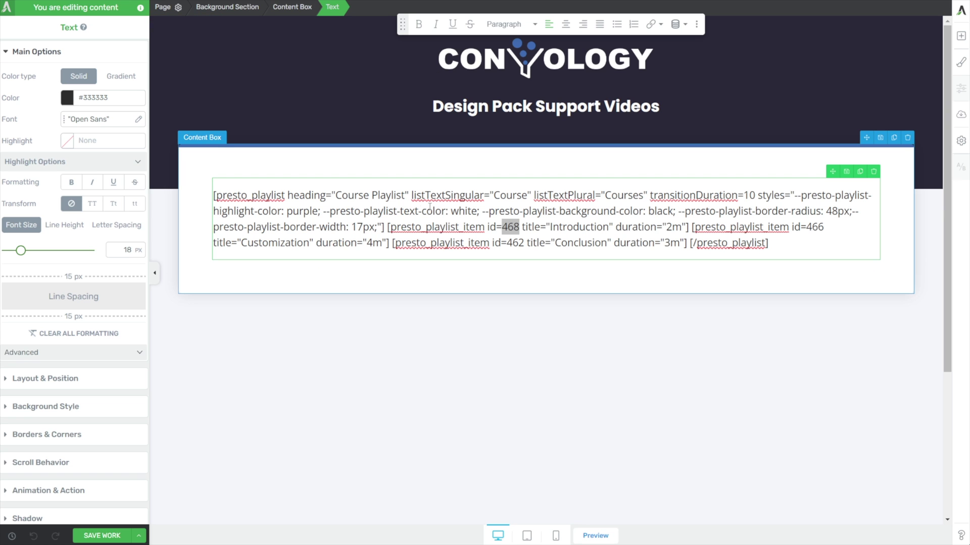
click(502, 227)
drag(502, 227, 520, 227)
text(4642)
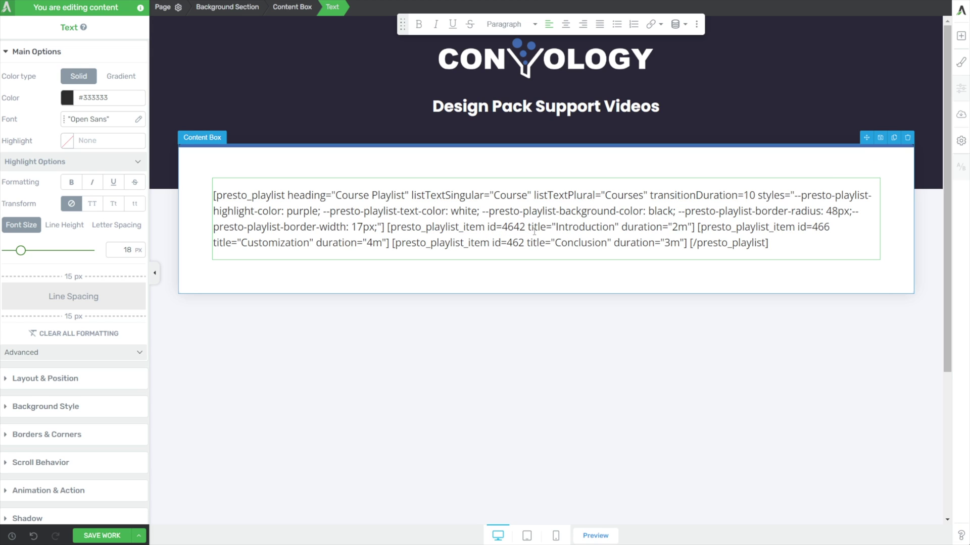
Copy the Dashboard Design Pack in Theme Builder Templates video's id from the Media Hub and set the Customization item's id to 4641.
key(ctrl+Tab)
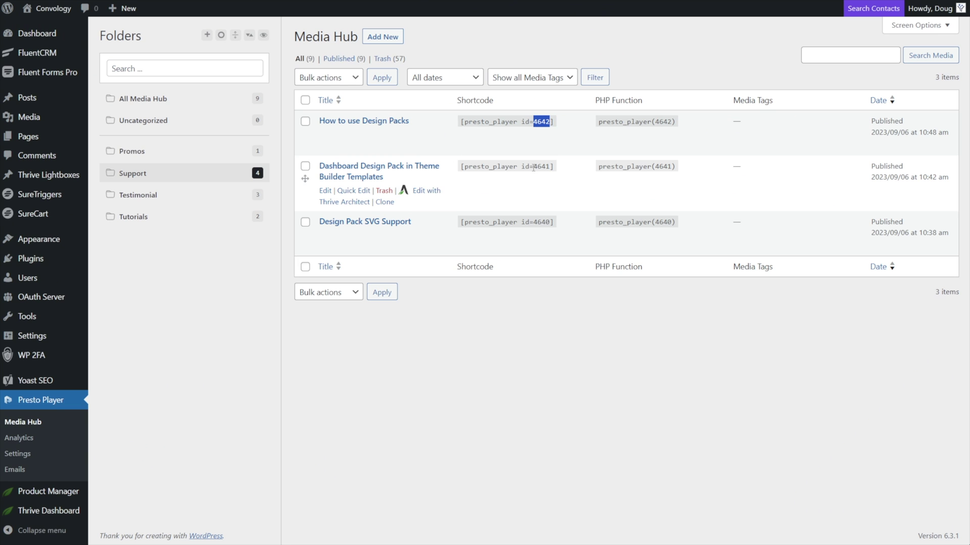
drag(543, 169, 551, 167)
key(ctrl+c)
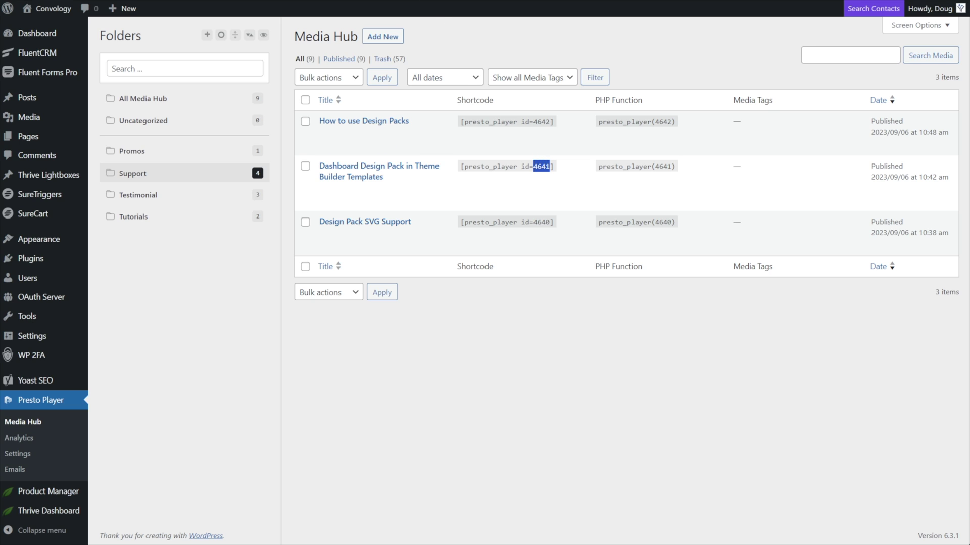
key(ctrl+Tab)
drag(812, 228, 830, 228)
key(ctrl+v)
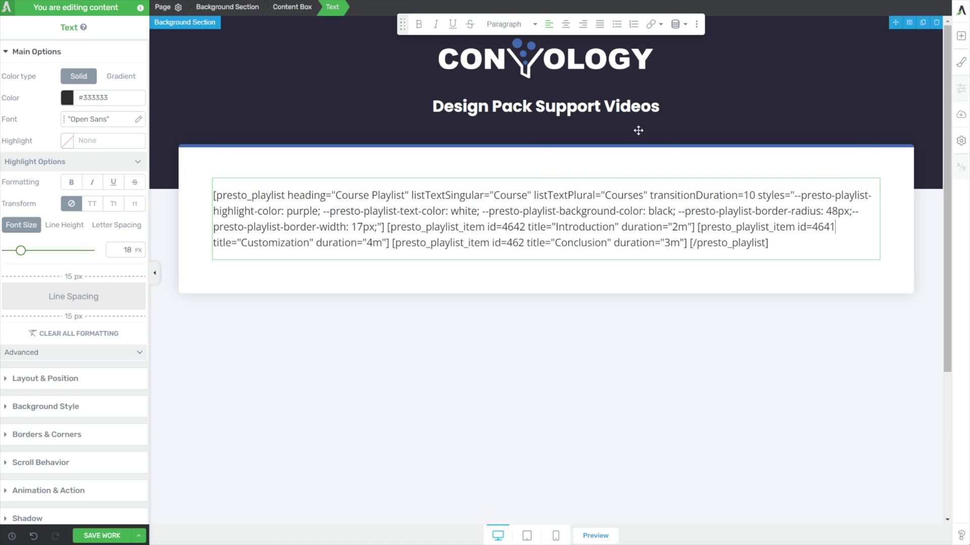
Copy the Design Pack SVG Support video's id from the Media Hub, set the Conclusion item's id to 4640, and save the page.
key(ctrl+shift+Tab)
drag(534, 222, 550, 223)
key(ctrl+c)
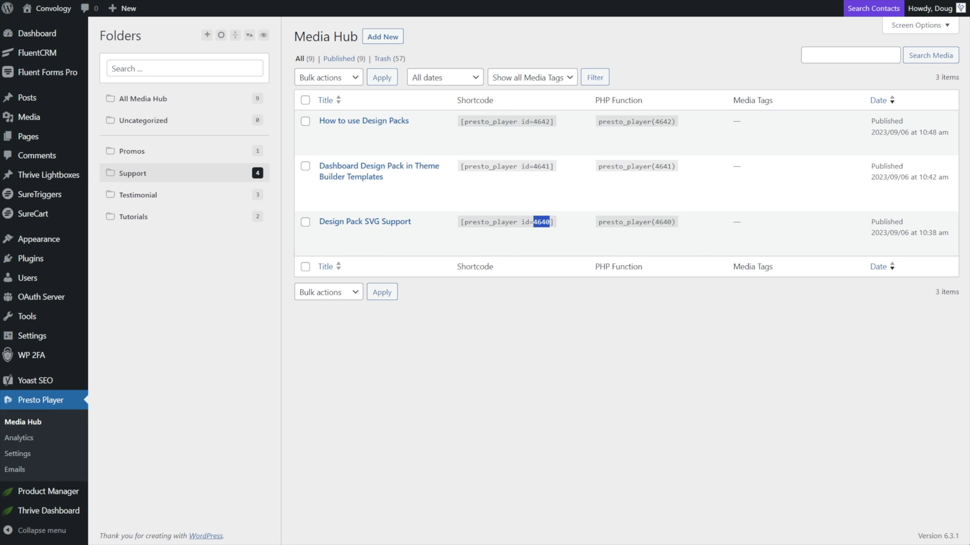
key(ctrl+Tab)
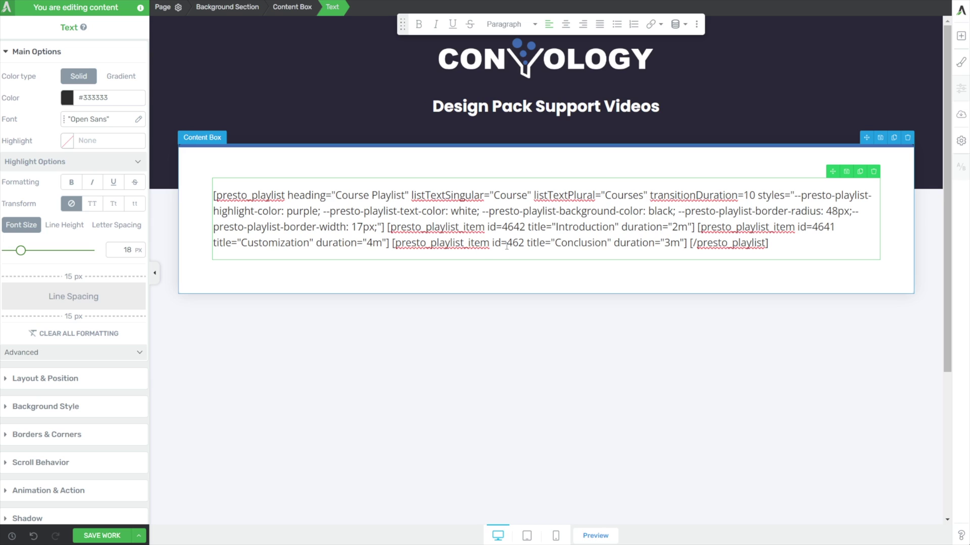
drag(507, 243, 525, 243)
key(ctrl+v)
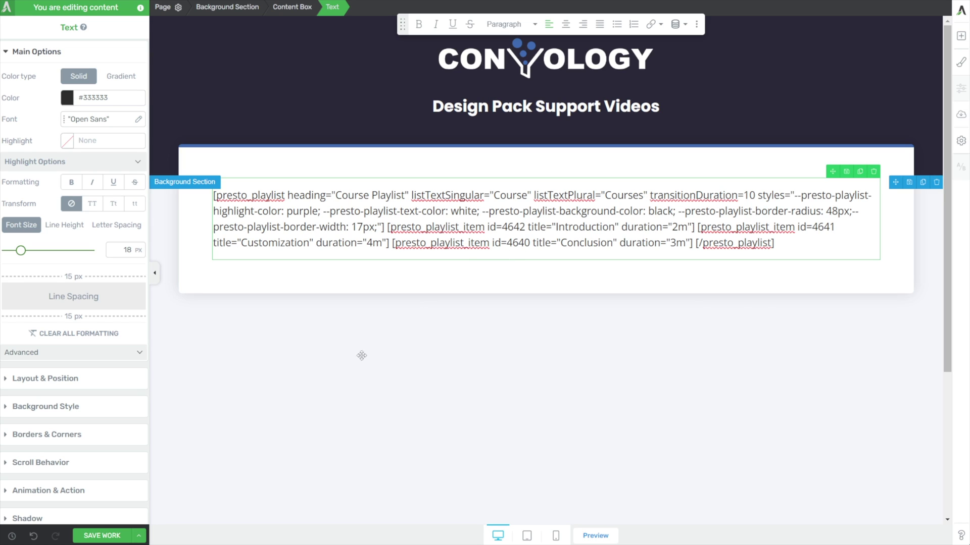
click(102, 536)
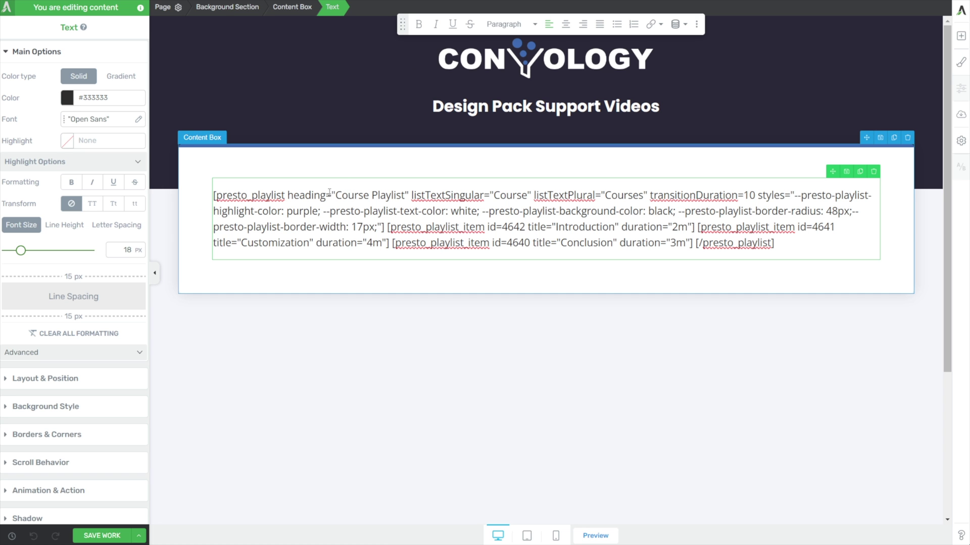
Change the playlist heading in the shortcode to "Support Videos" and save the page.
drag(337, 196, 407, 196)
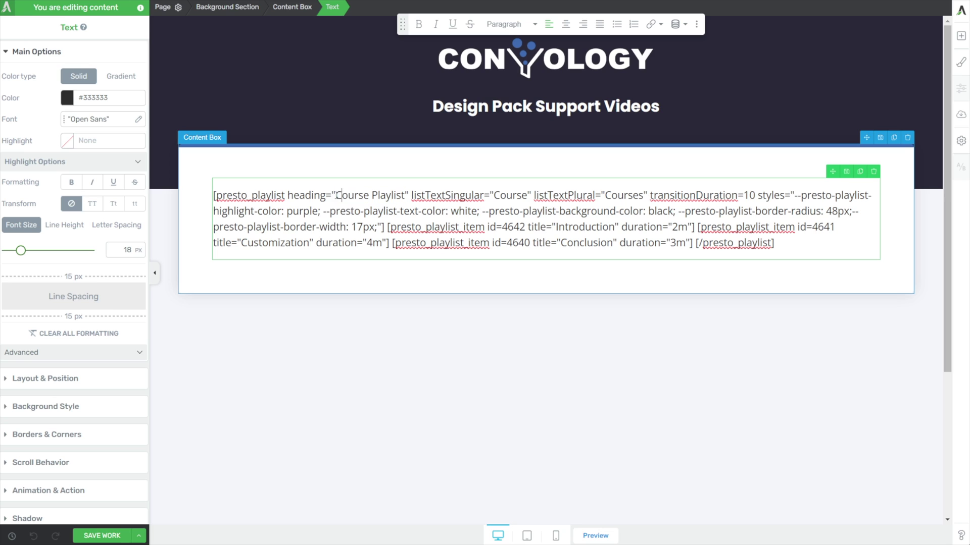
drag(336, 195, 405, 192)
text(Support Video)
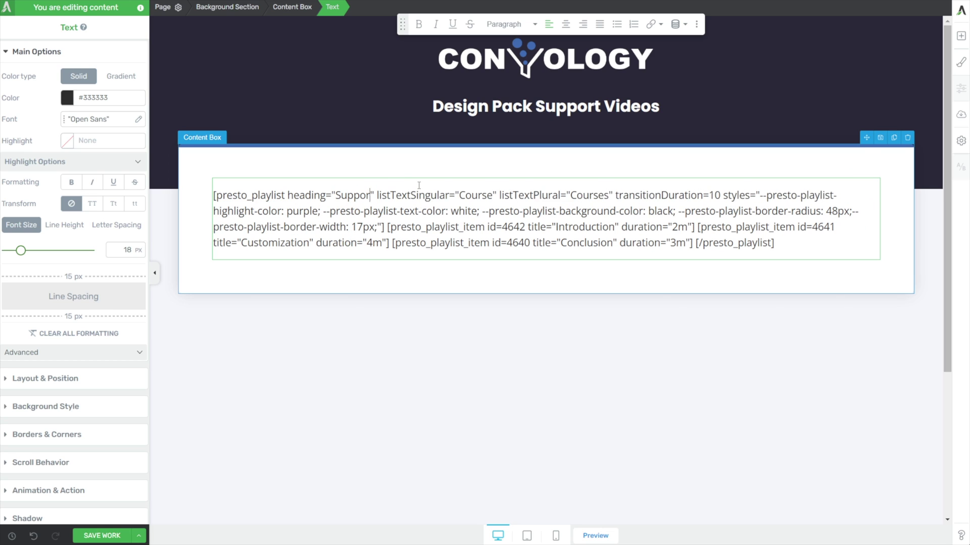
key(ctrl+s)
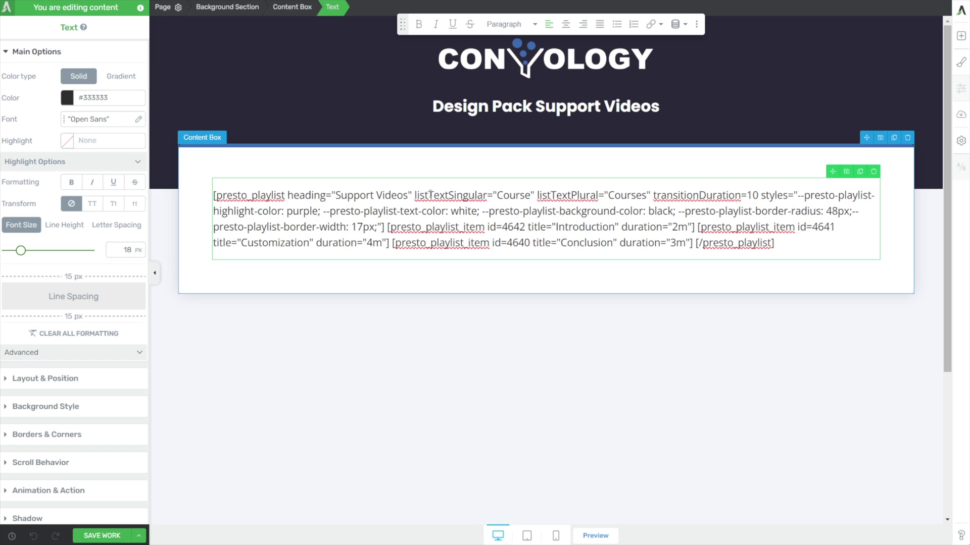
Set listTextSingular to "Video" and listTextPlural to "Videos" in the shortcode, and save the page.
drag(499, 196, 528, 195)
text(Video)
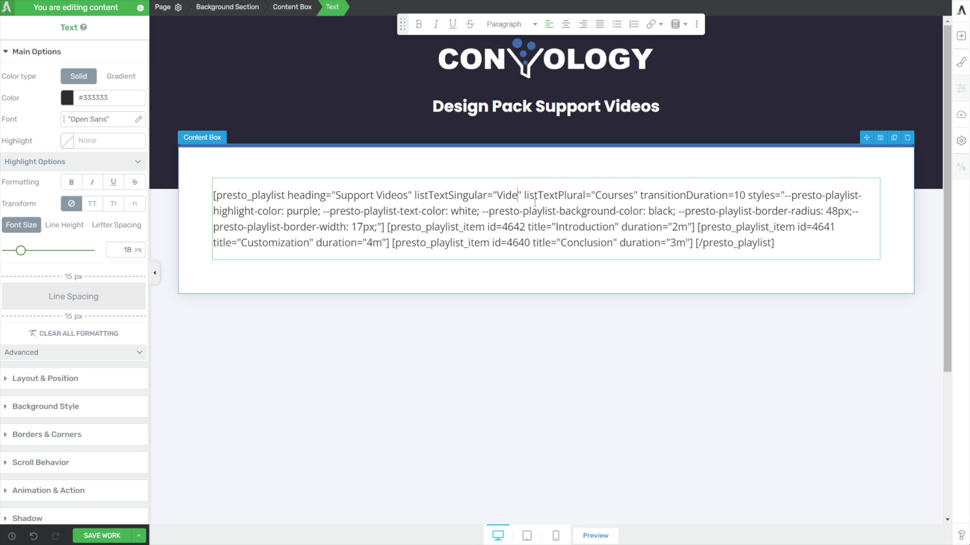
drag(601, 196, 639, 196)
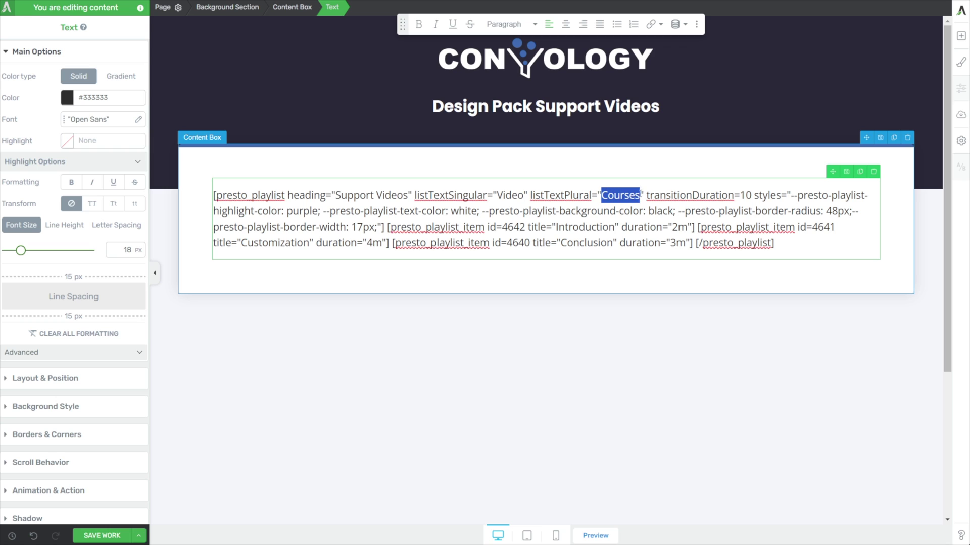
text(Videos)
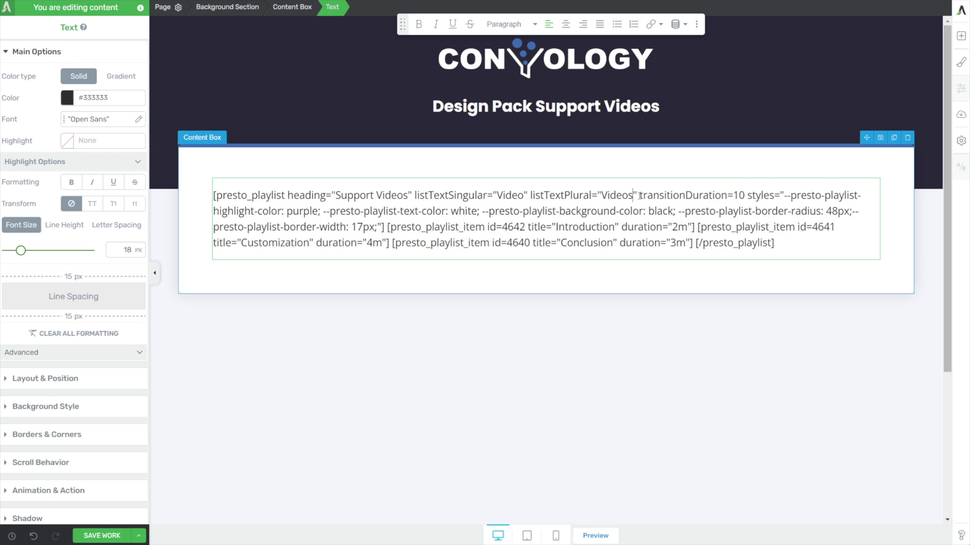
click(102, 536)
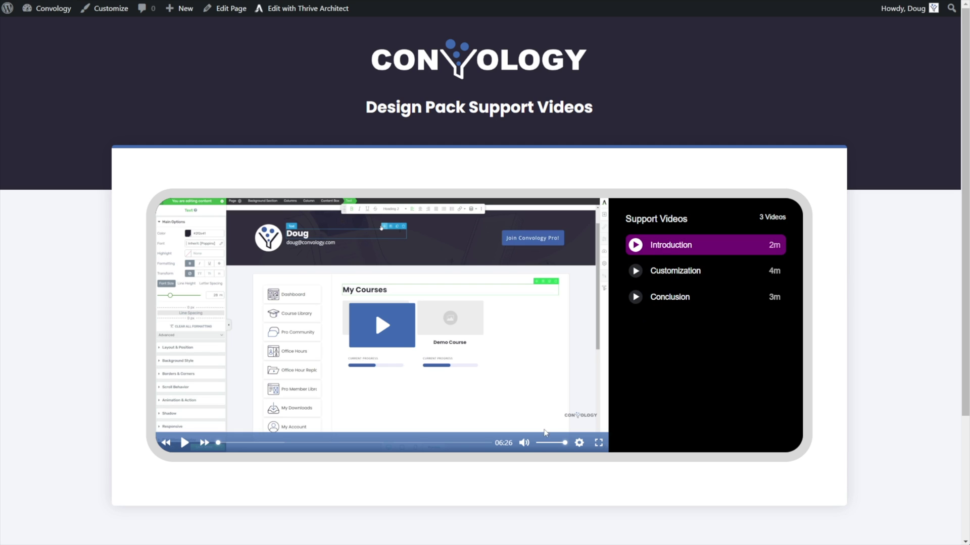
Mute the Introduction video, jump to its end and play it to test the playlist's automatic transition, and pause the Customization video.
click(524, 442)
click(488, 444)
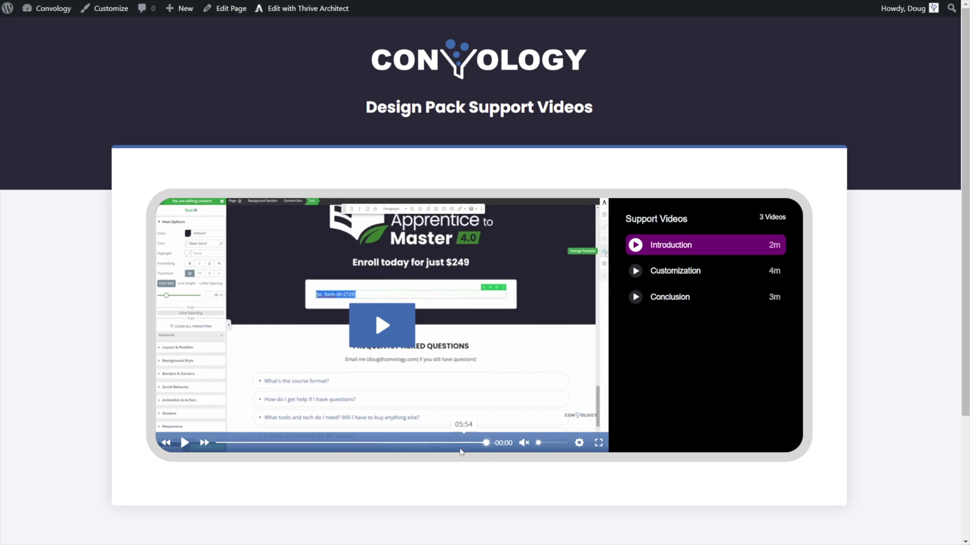
click(184, 443)
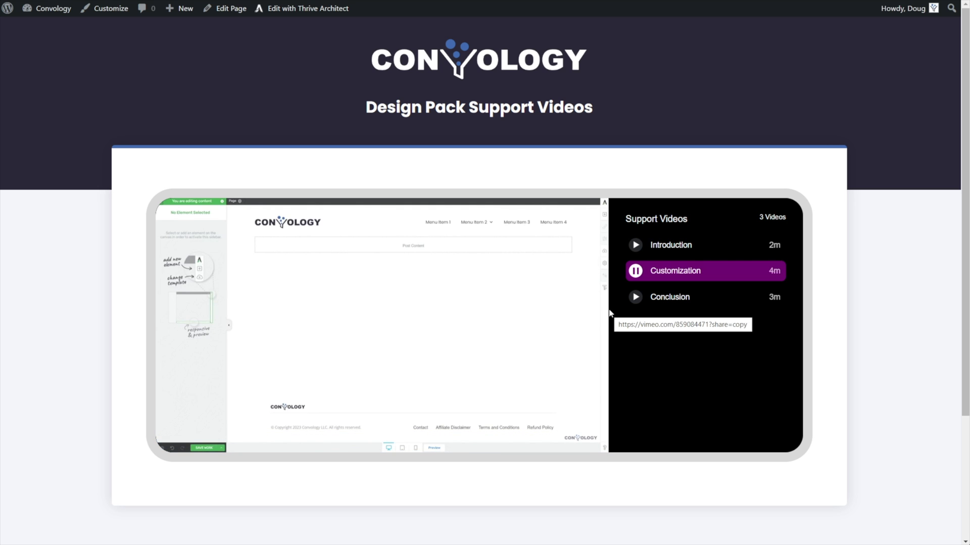
mouse_move(555, 334)
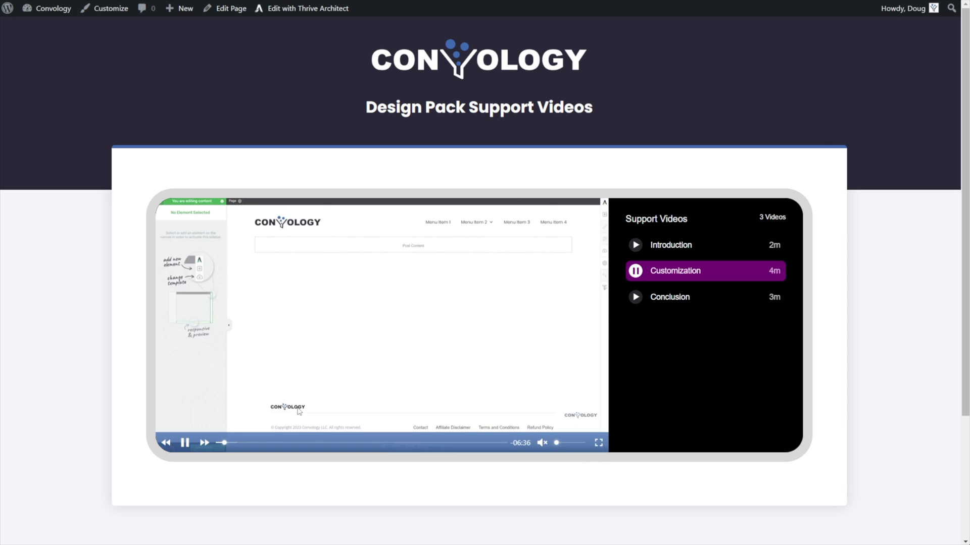
click(185, 443)
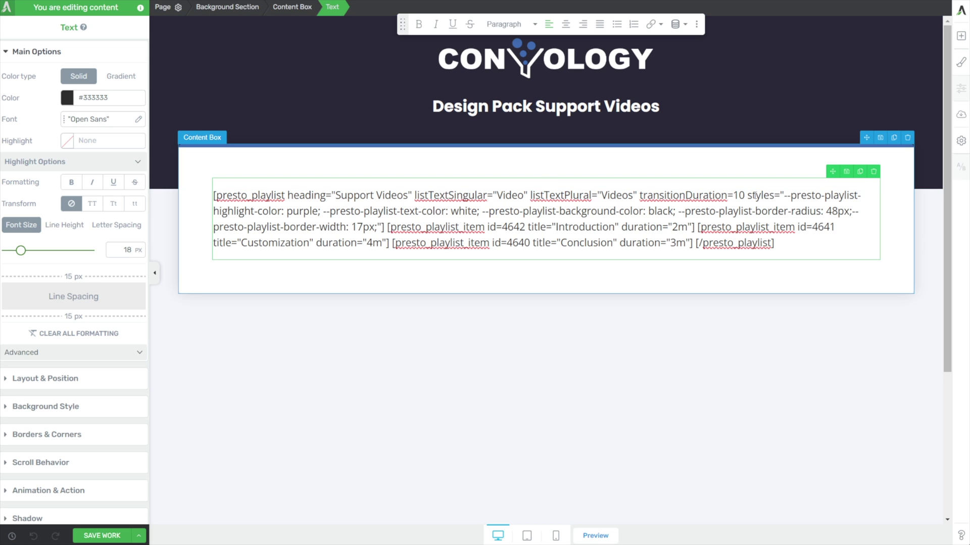
Set the playlist highlight color in the shortcode to #4776bb and save the page.
drag(734, 195, 745, 195)
click(780, 195)
double_click(303, 211)
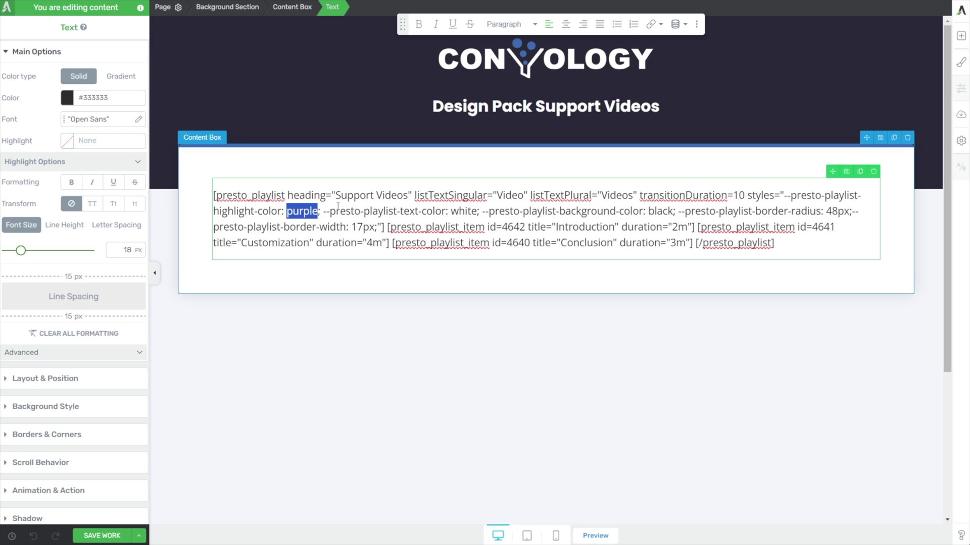
text(#)
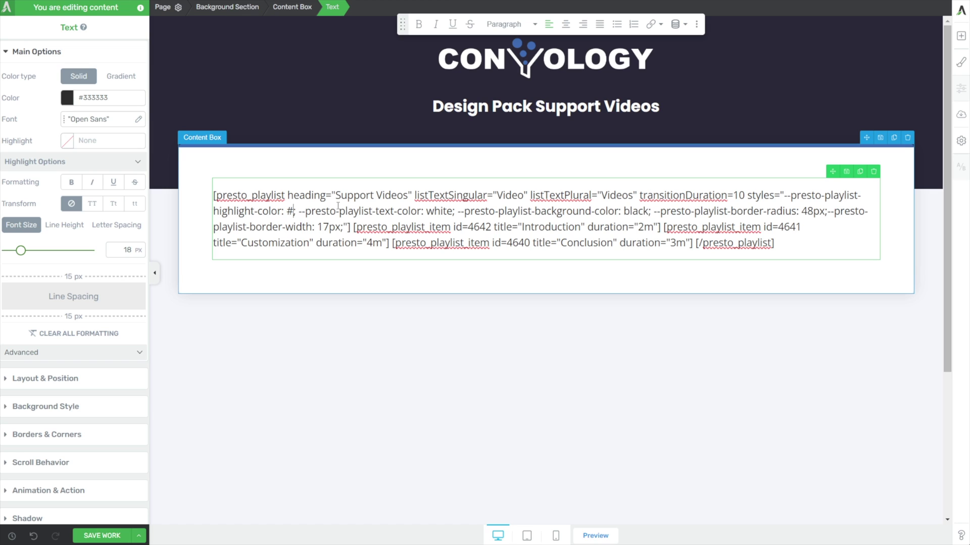
text(4776bb)
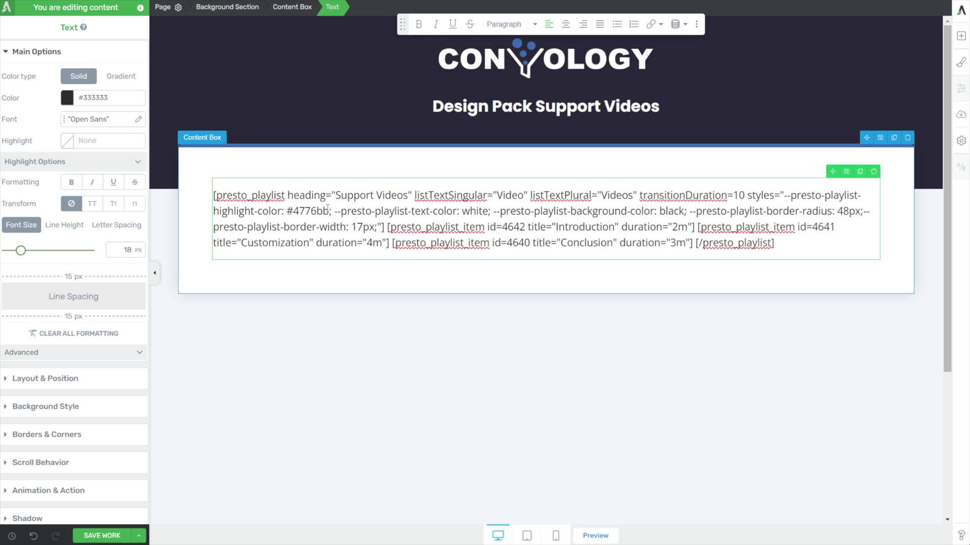
key(ctrl+s)
Set the playlist background color in the shortcode to #F6F7FC.
drag(494, 212, 684, 211)
click(660, 212)
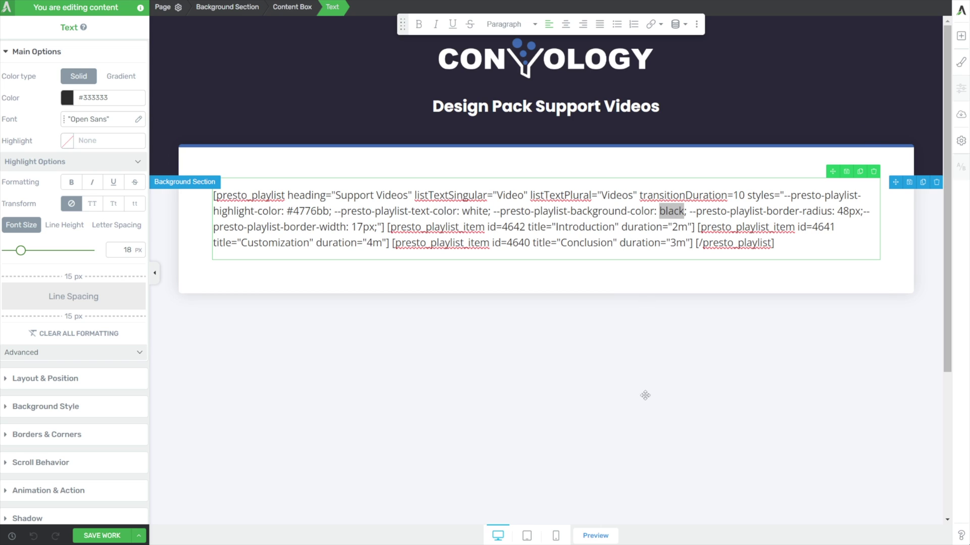
drag(660, 211, 685, 211)
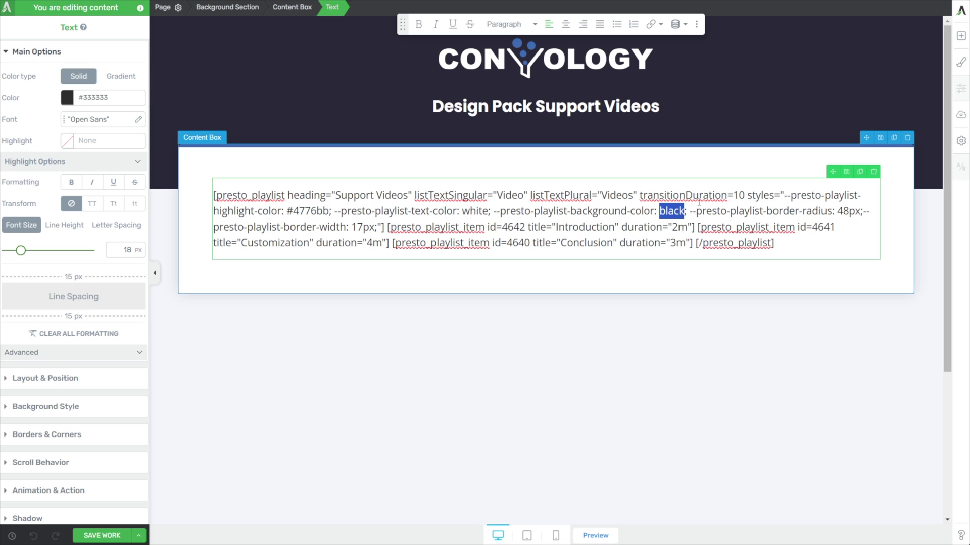
text(#F6F7FC)
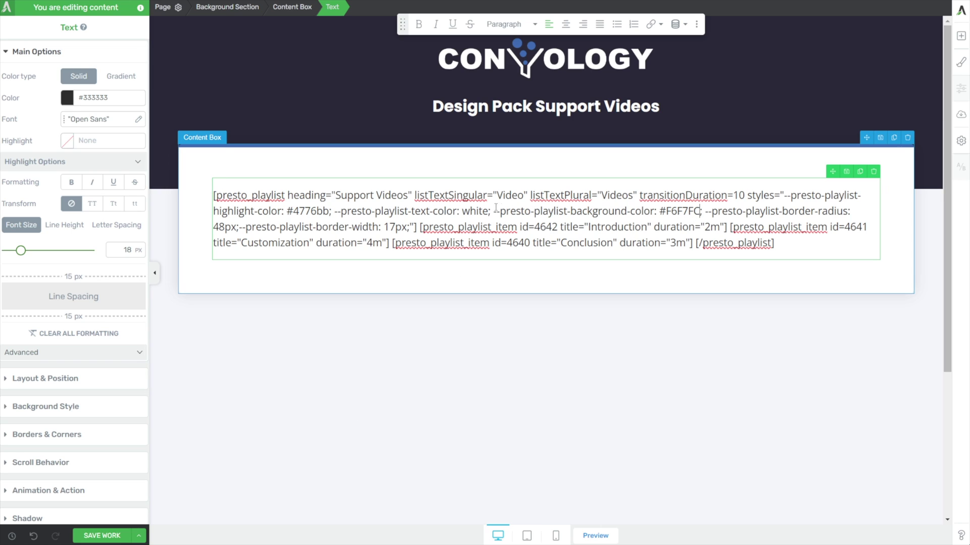
Set the playlist text color to #2f2e41, save the page, and check the Customization item on the live page.
drag(462, 212, 488, 211)
text(#2f2e41)
key(ctrl+s)
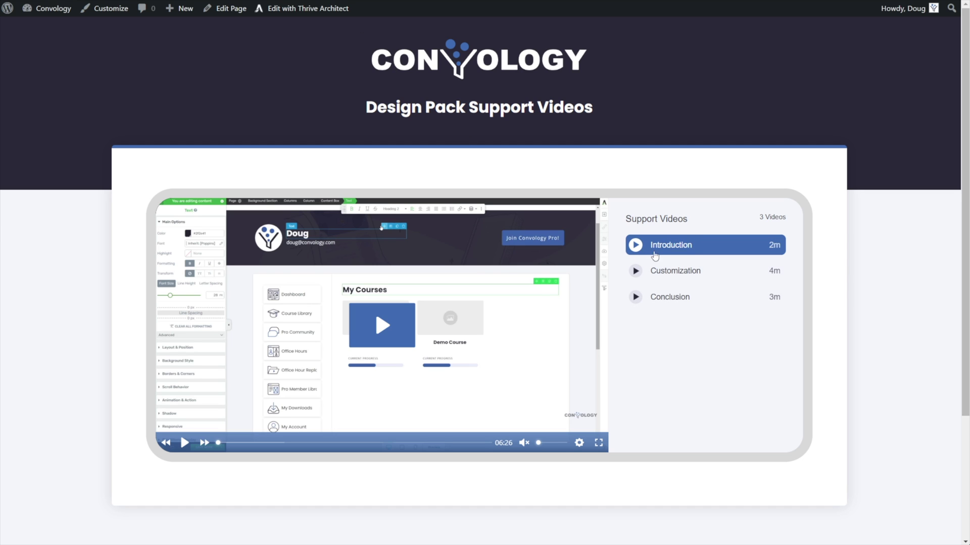
click(669, 275)
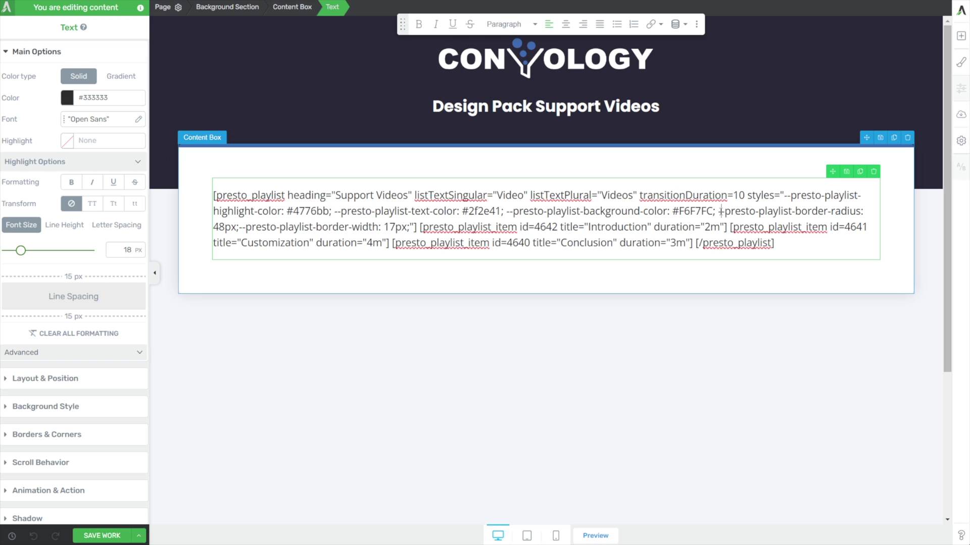
Set the playlist border radius in the shortcode to 12px.
drag(720, 211, 225, 227)
click(225, 226)
drag(224, 227, 213, 227)
text(12)
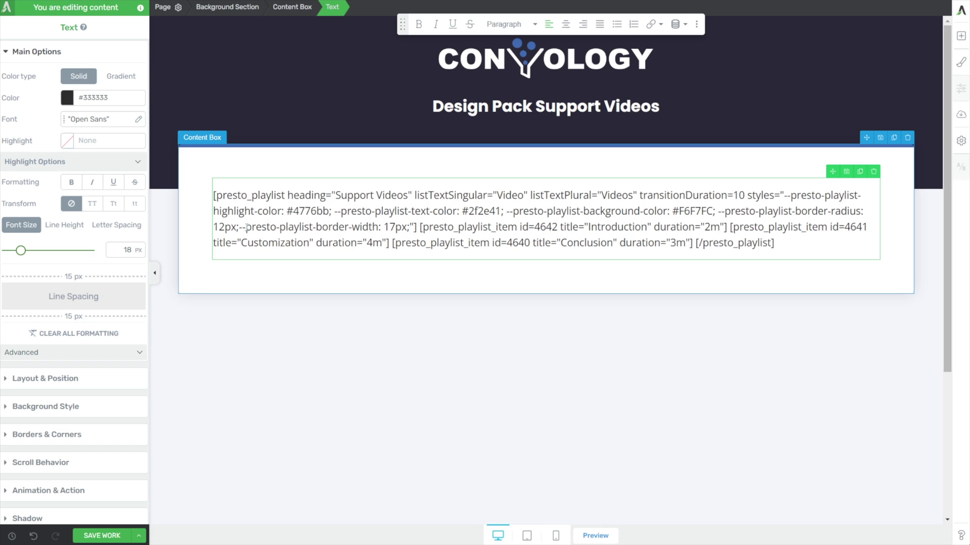
Set the playlist border width to 3px, save the page, and reload the live page.
drag(246, 227, 393, 228)
text(3)
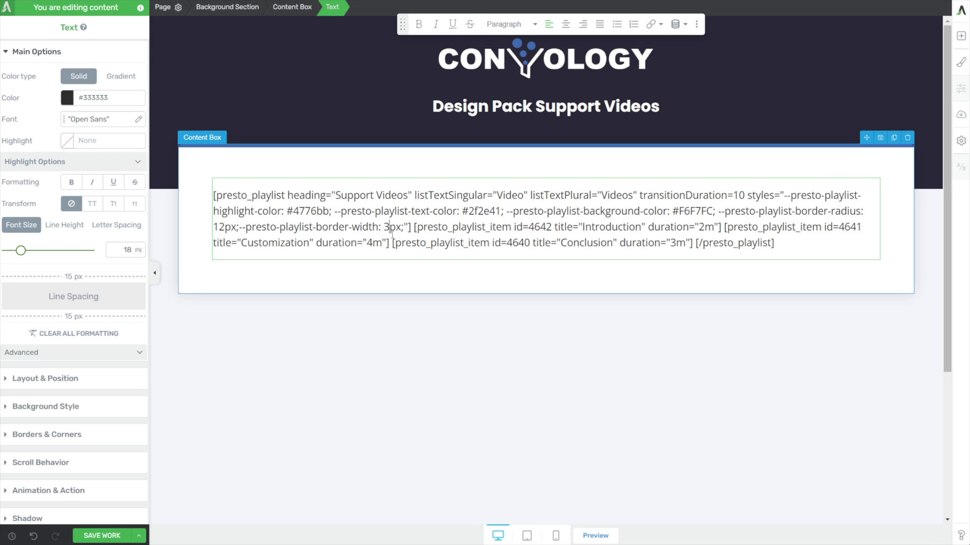
key(ctrl+s)
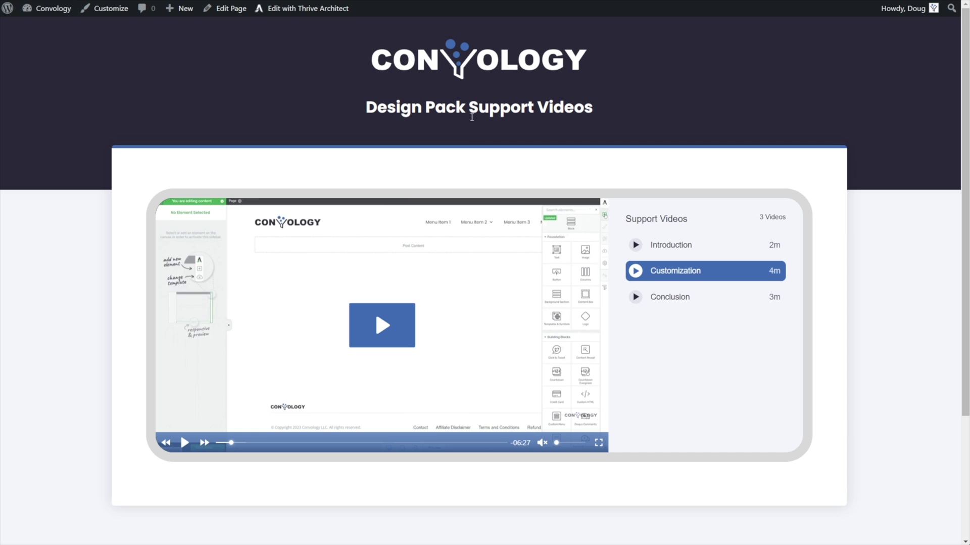
key(F5)
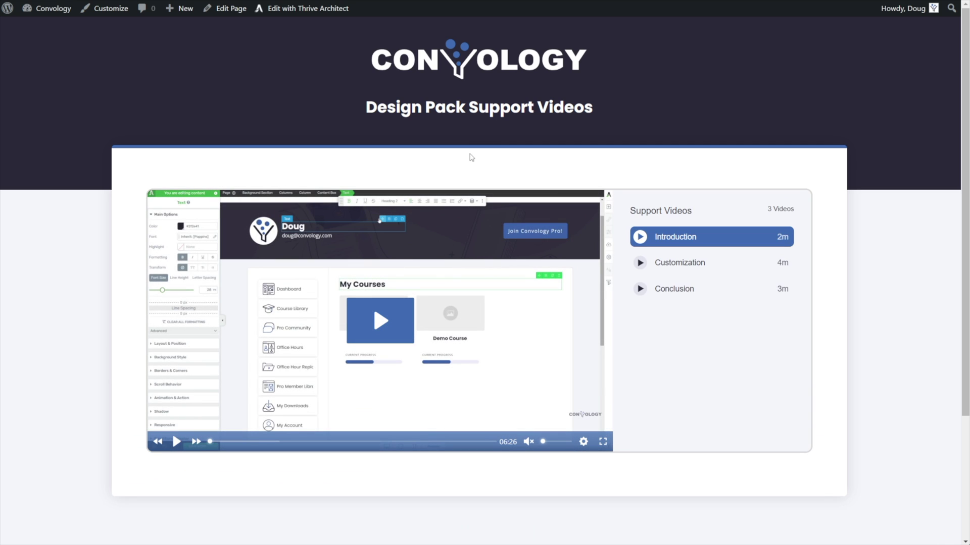
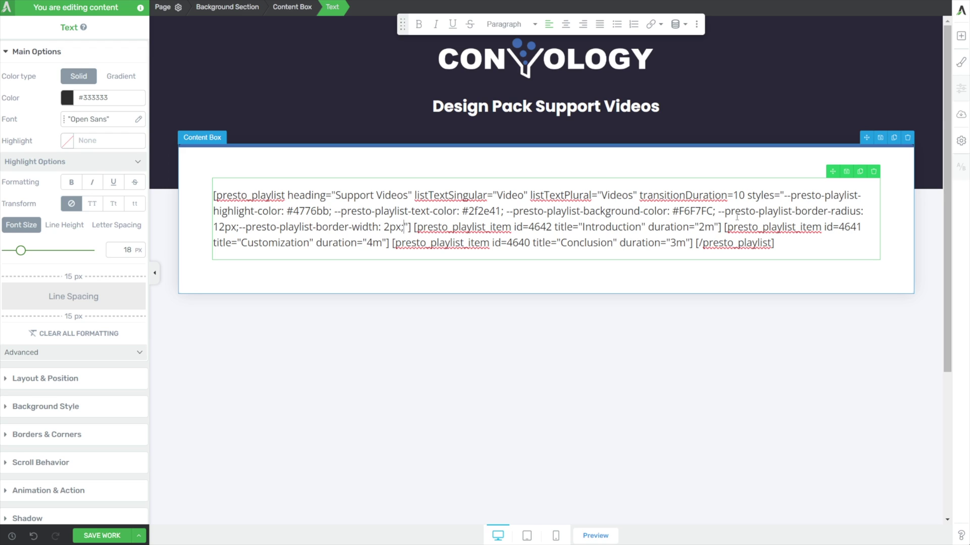
Duplicate the --presto-playlist-border-width style at the end of the styles list and rename the copy to --presto-playlist-border-color.
drag(723, 214, 855, 211)
drag(246, 227, 380, 226)
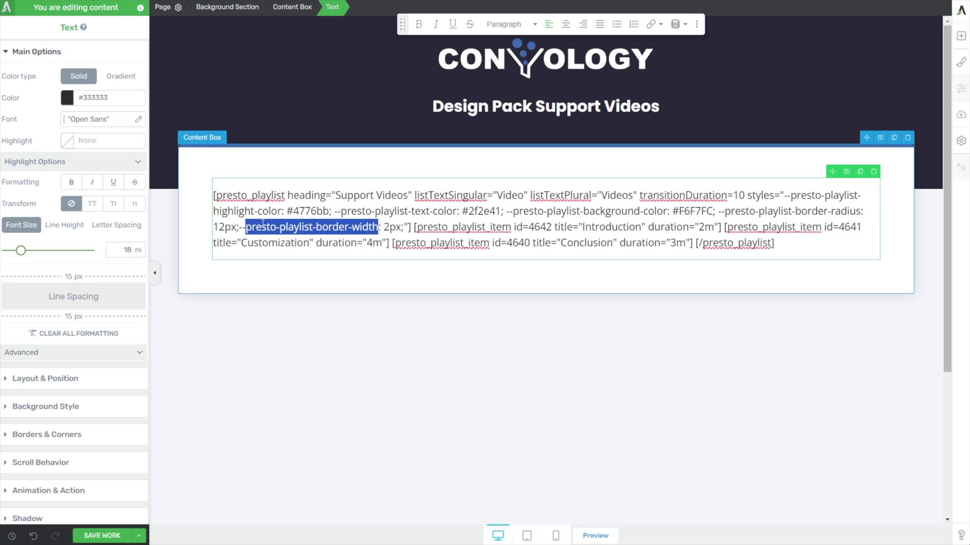
mouse_move(245, 227)
mouse_down()
mouse_move(406, 226)
mouse_move(240, 226)
mouse_up()
key(ctrl+c)
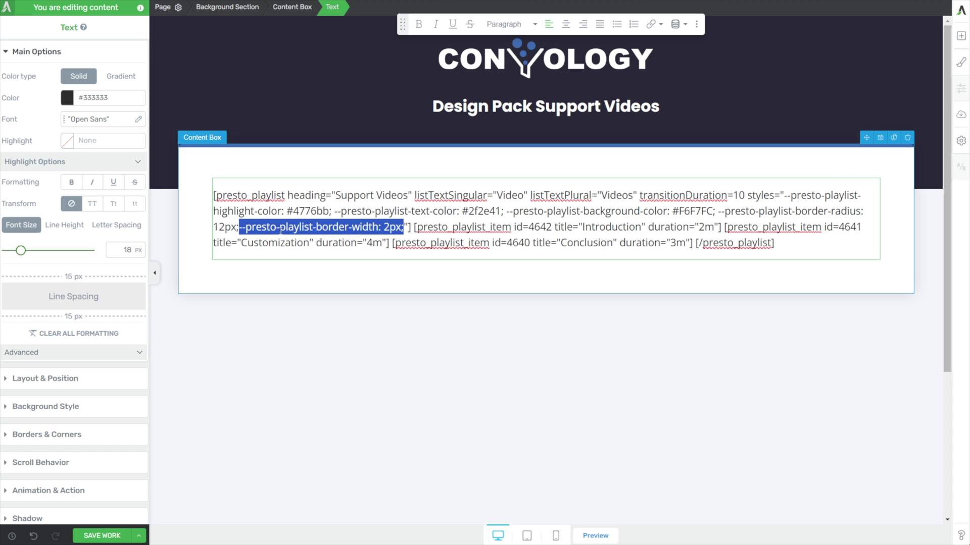
click(404, 226)
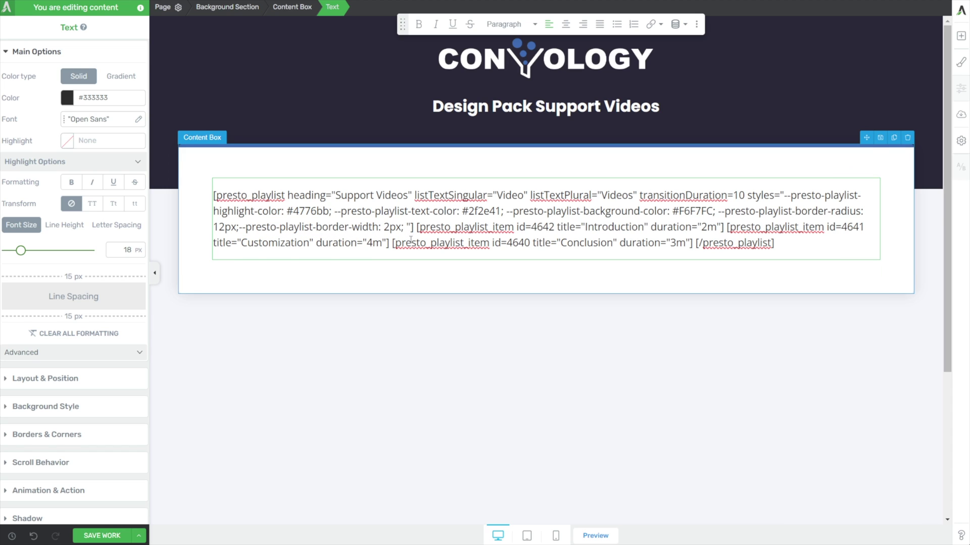
key(ctrl+v)
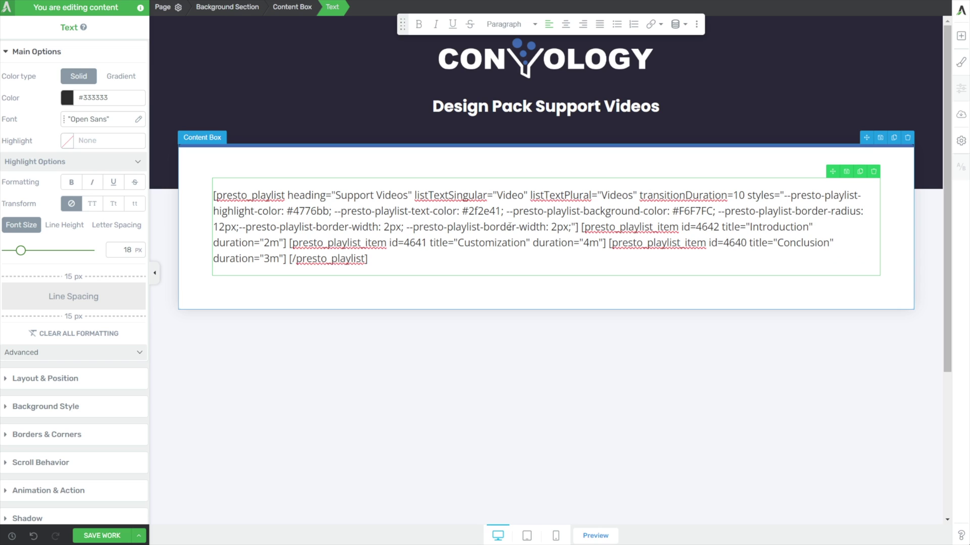
drag(521, 228, 545, 227)
text(color)
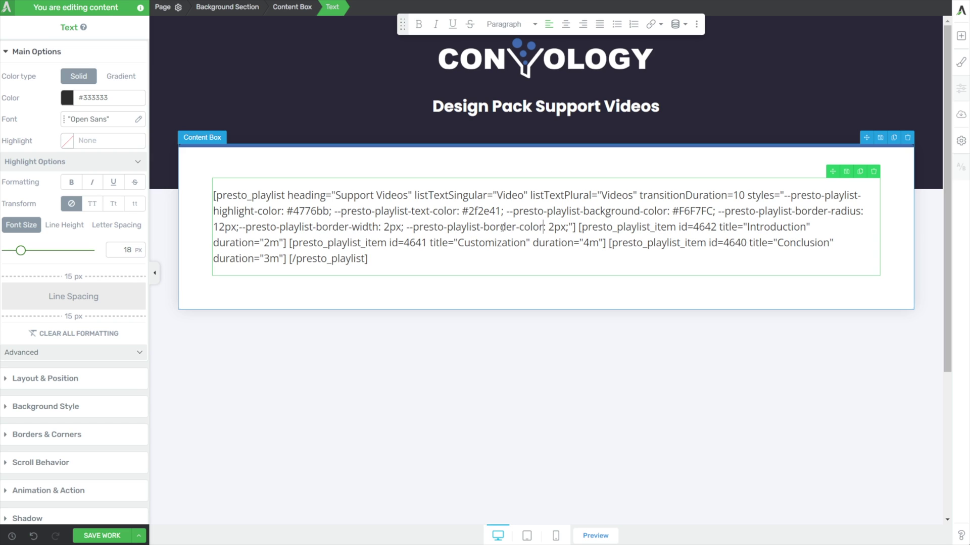
Copy the background color #F6F7FC into the --presto-playlist-border-color value and save the page.
drag(549, 227, 565, 228)
drag(672, 212, 713, 211)
key(ctrl+c)
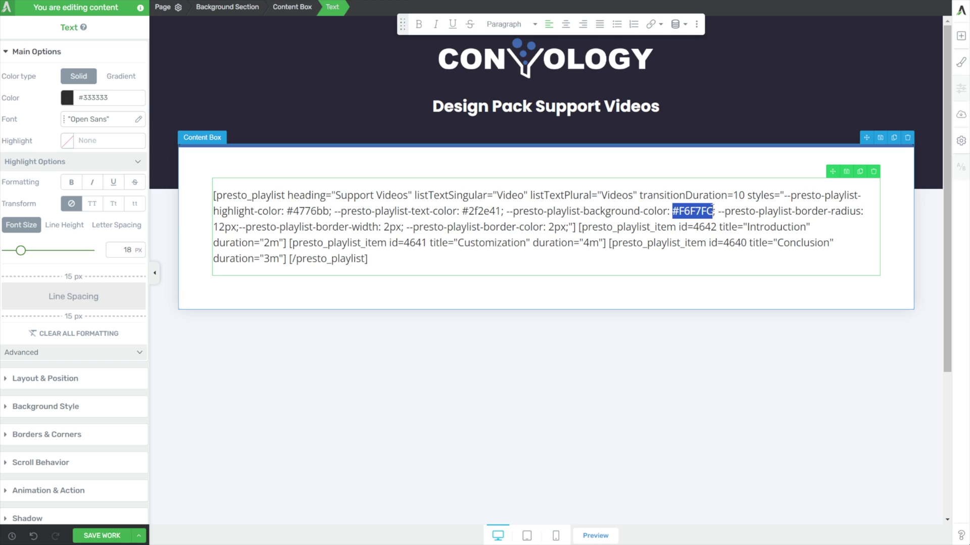
drag(549, 227, 567, 227)
key(ctrl+v)
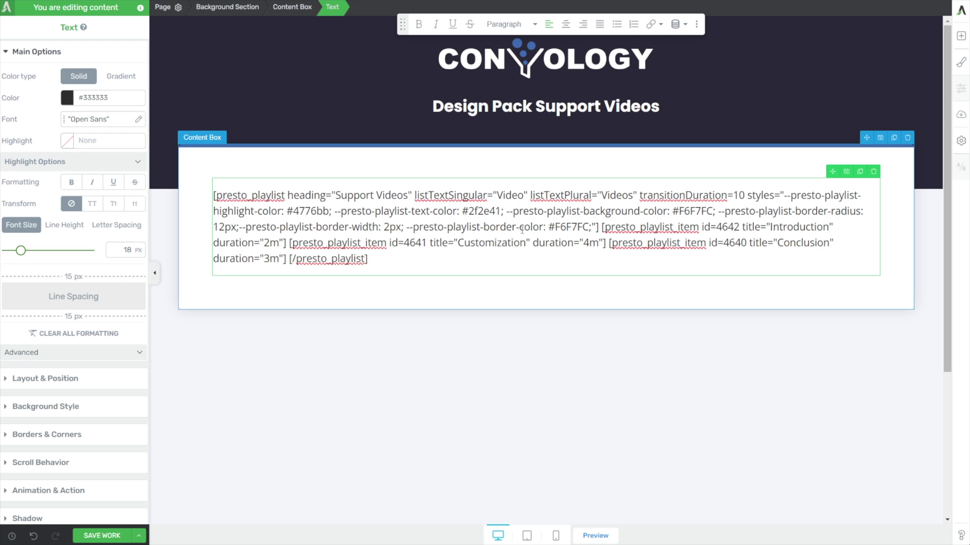
drag(407, 227, 595, 227)
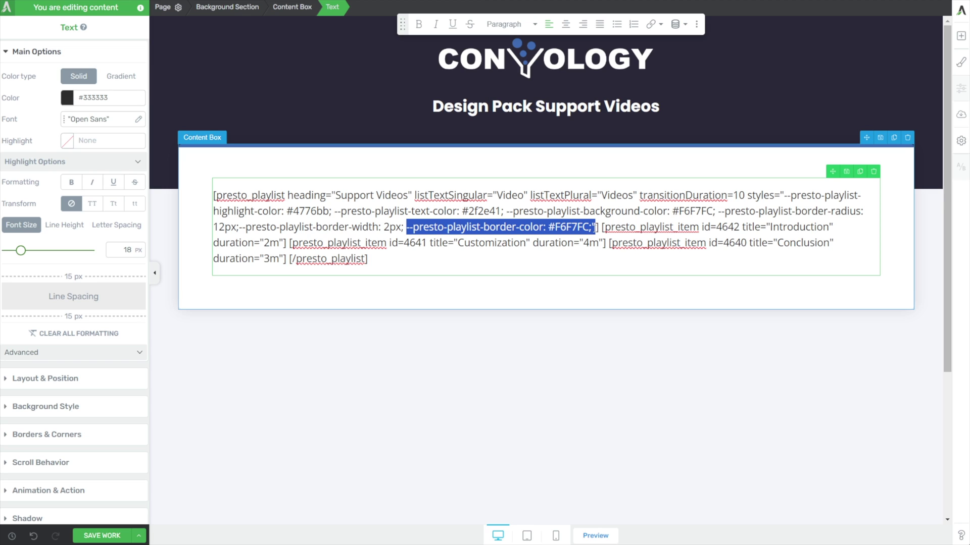
click(343, 283)
key(ctrl+s)
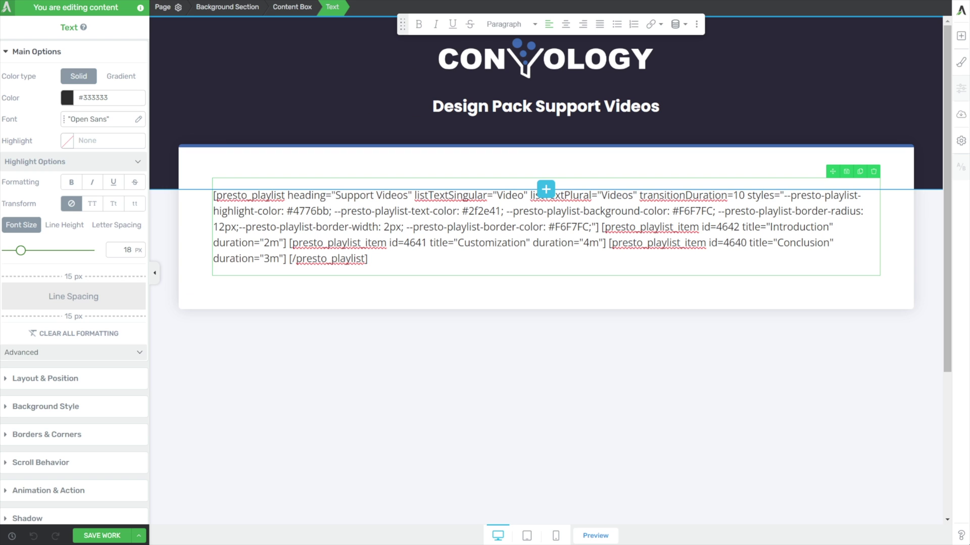
Try #000000 as the playlist border color on the saved page and change it back to #F6F7FC.
drag(555, 227, 586, 223)
text(000000)
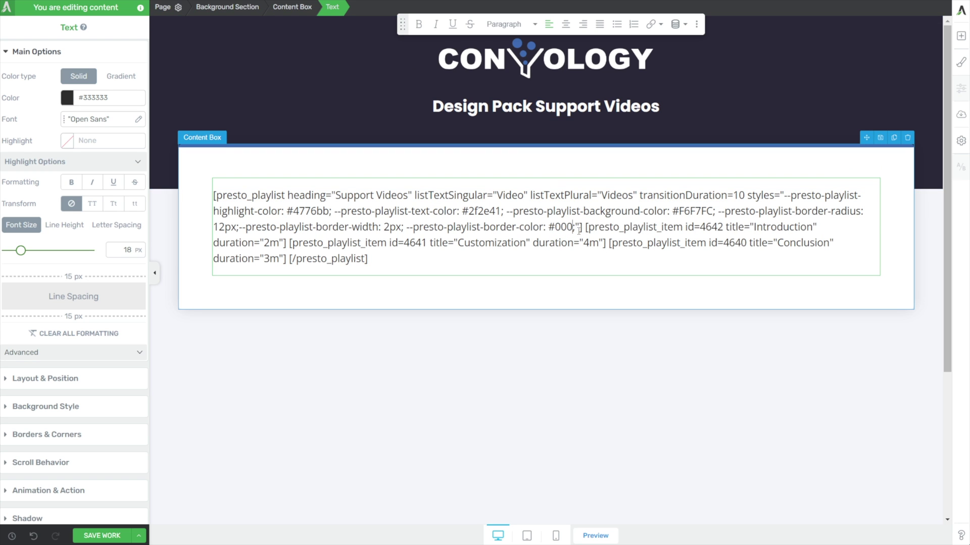
click(104, 537)
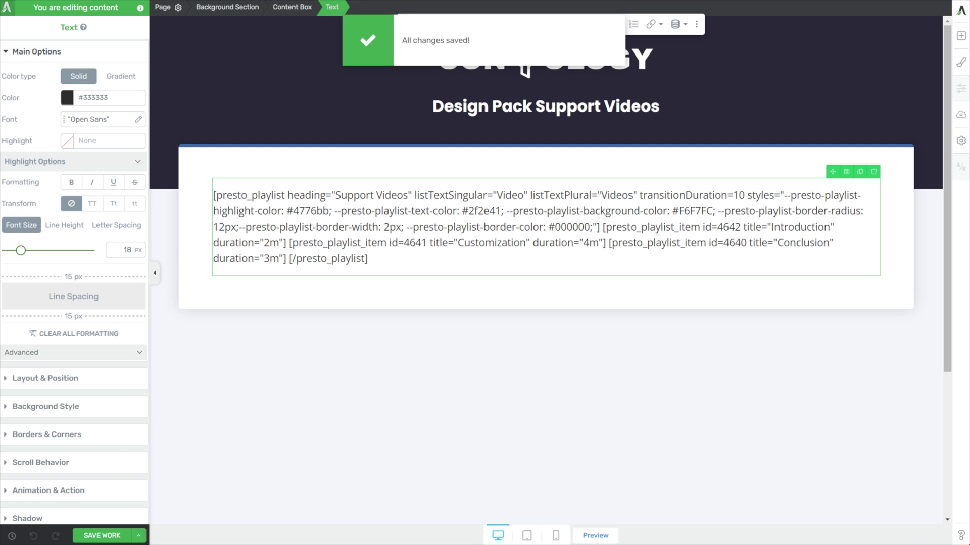
drag(548, 227, 592, 226)
key(ctrl+v)
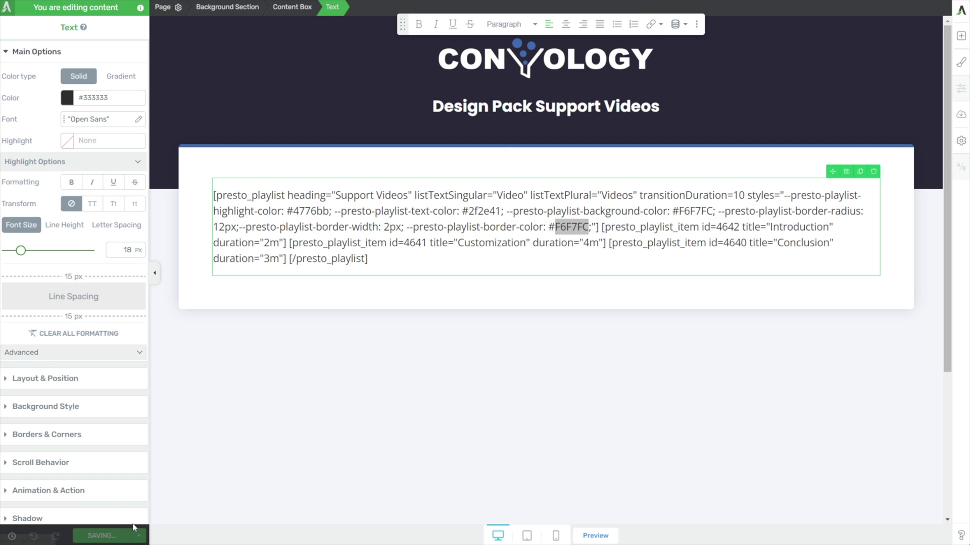
click(578, 299)
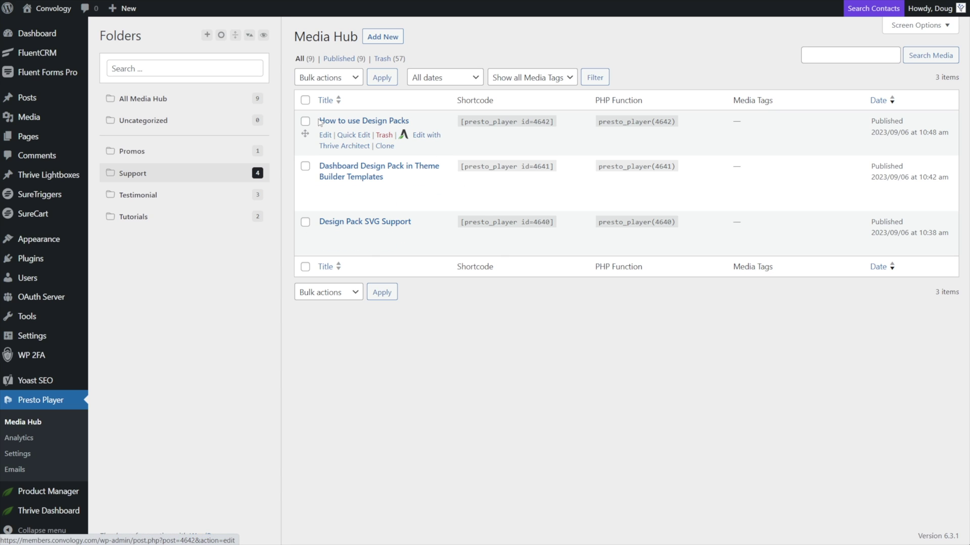
Copy the first video's title from the Media Hub and replace the Introduction item's title with "How to use Design Packs".
drag(415, 122, 319, 119)
key(ctrl+c)
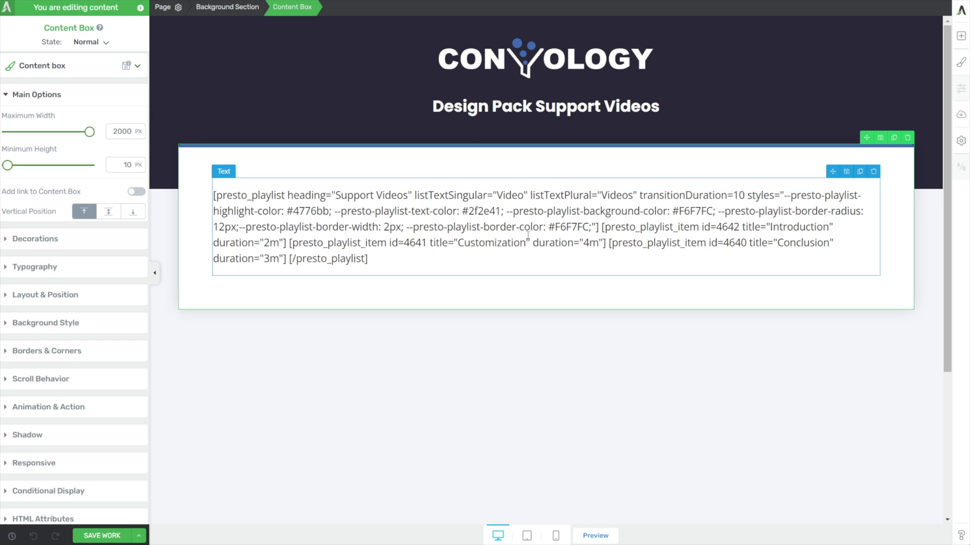
click(768, 227)
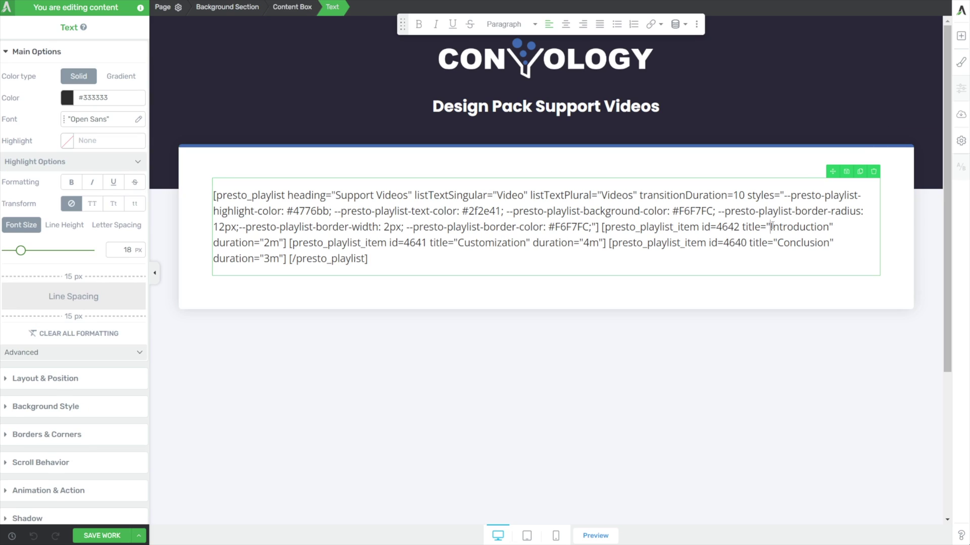
drag(769, 227, 828, 227)
key(ctrl+v)
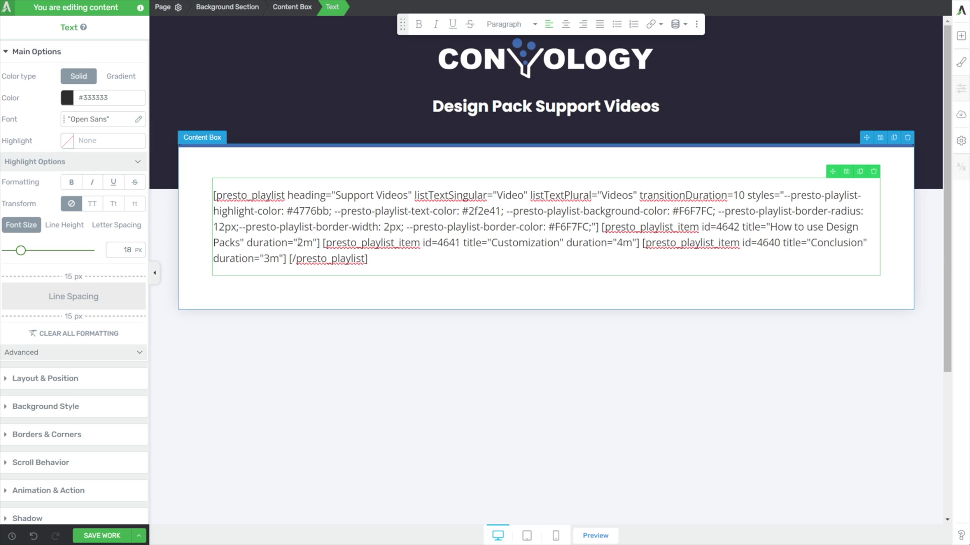
Set the "How to use Design Packs" item's duration to "6m 26s" and save the page.
mouse_move(298, 243)
mouse_down()
mouse_move(313, 243)
mouse_move(304, 242)
mouse_up()
text(6)
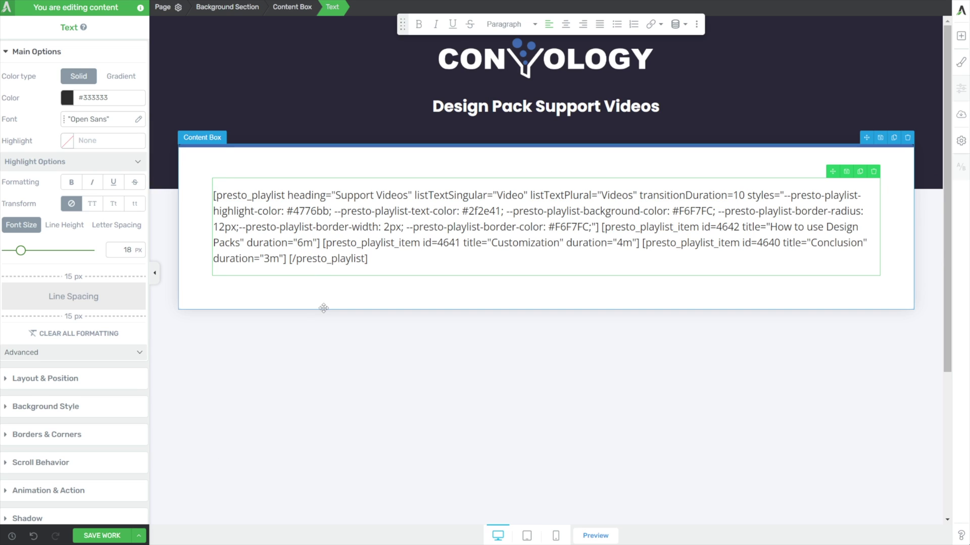
key(ctrl+s)
text(26s)
click(124, 534)
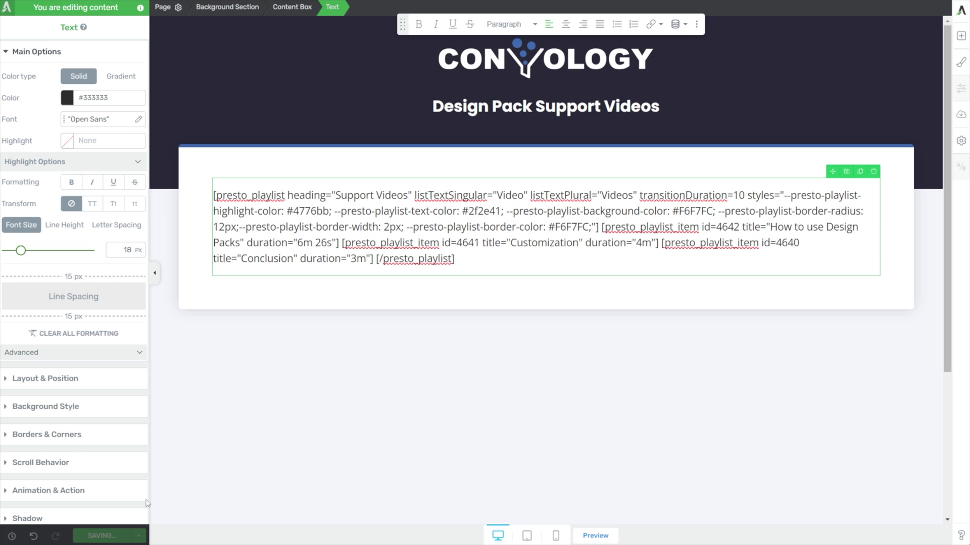